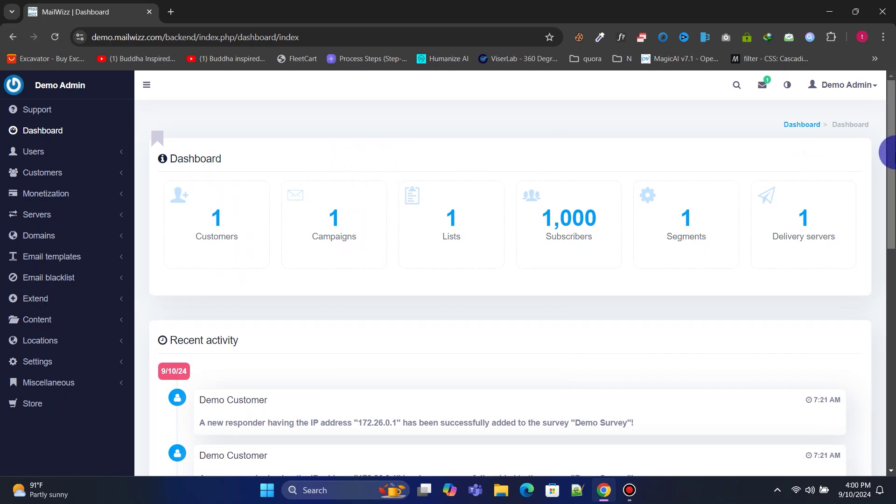
pyautogui.moveTo(890, 160)
pyautogui.mouseDown()
pyautogui.moveTo(890, 304)
pyautogui.moveTo(890, 126)
pyautogui.mouseUp()
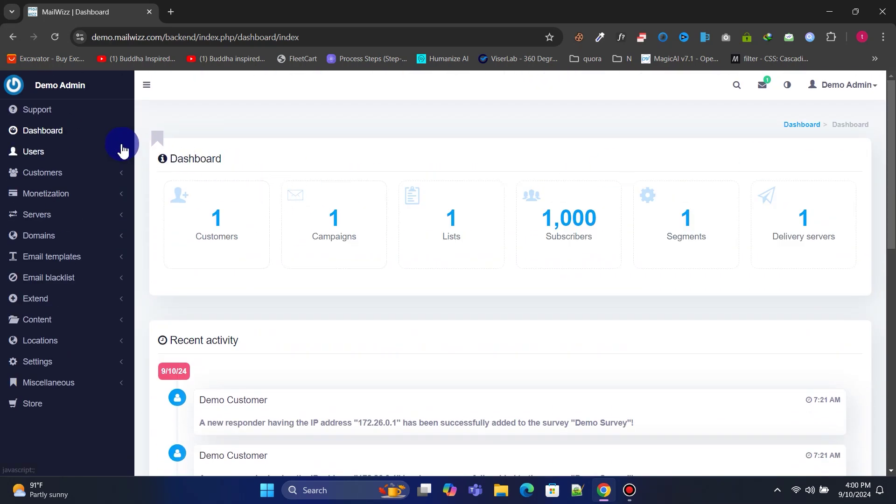
# Browse the Customers section's customer list, all campaigns and mass emails pages
pyautogui.click(85, 173)
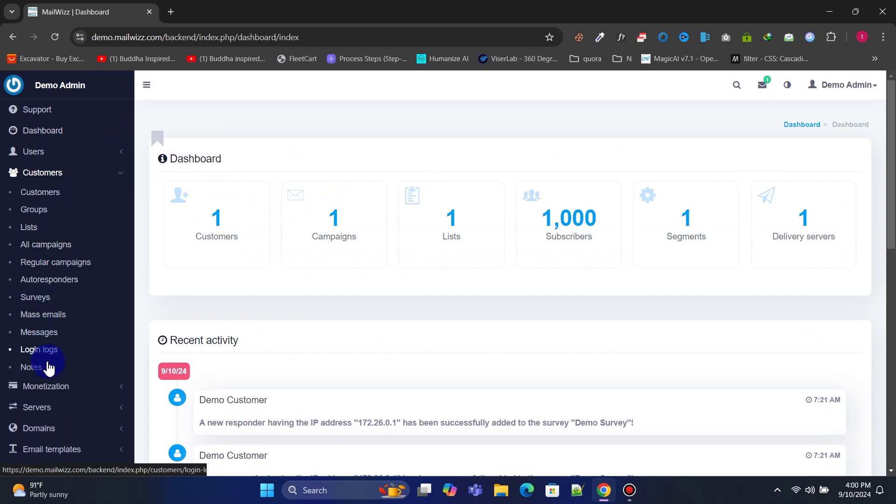
pyautogui.click(77, 190)
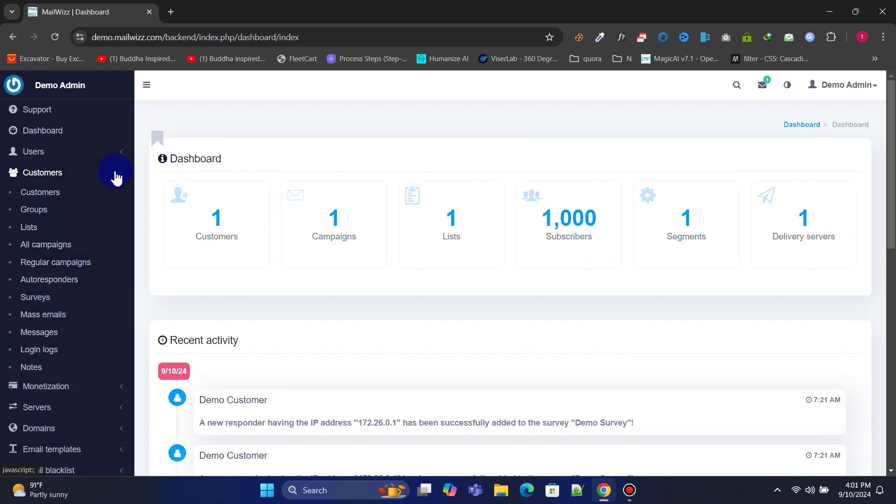
pyautogui.click(55, 244)
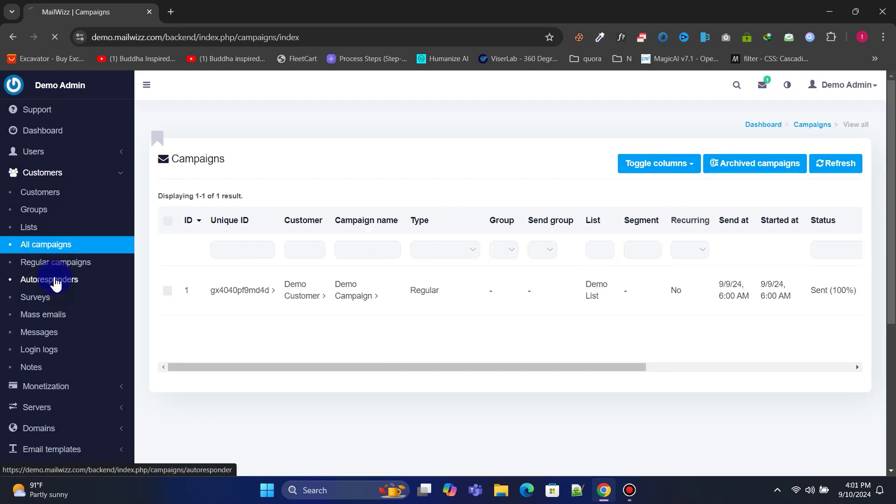
pyautogui.click(42, 314)
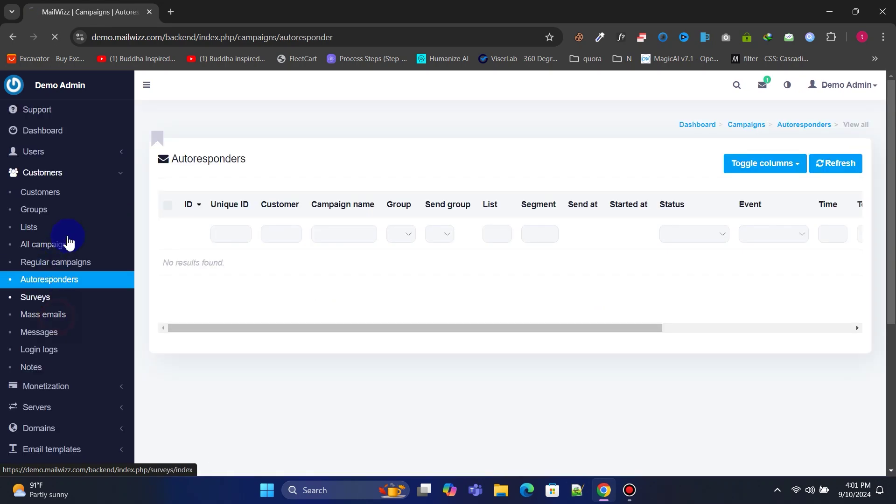
pyautogui.click(92, 174)
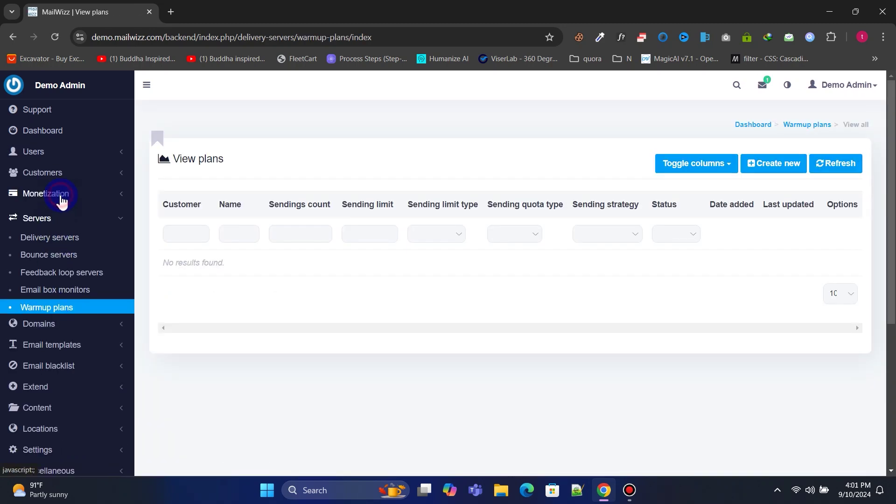
# Expand Monetization, then open Settings > Common
pyautogui.click(56, 195)
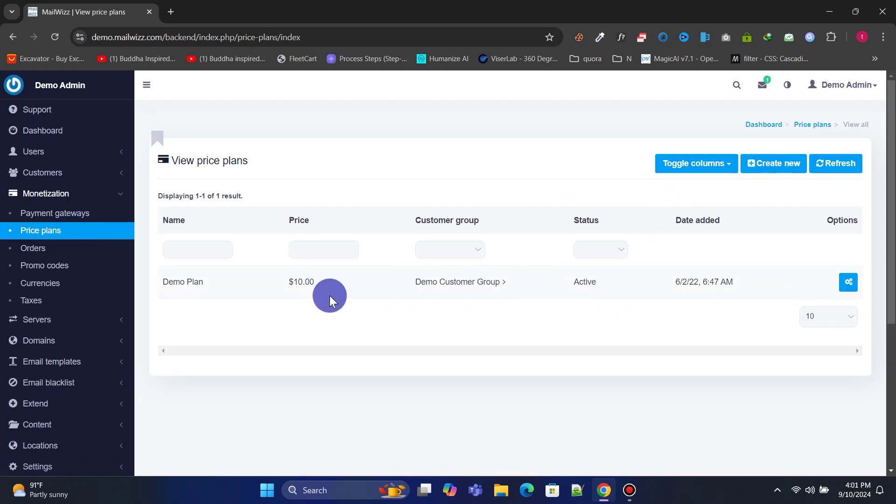
pyautogui.scroll(-3, 80, 260)
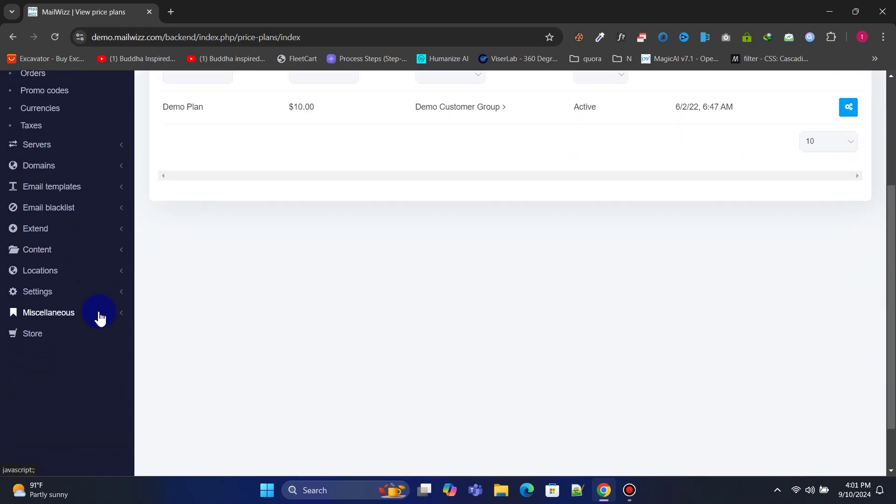
pyautogui.click(92, 302)
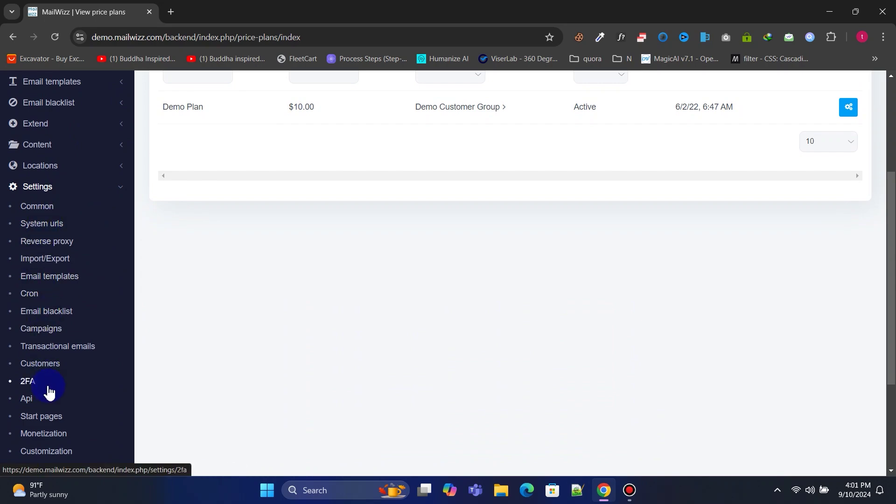
pyautogui.scroll(2, 49, 389)
pyautogui.click(39, 323)
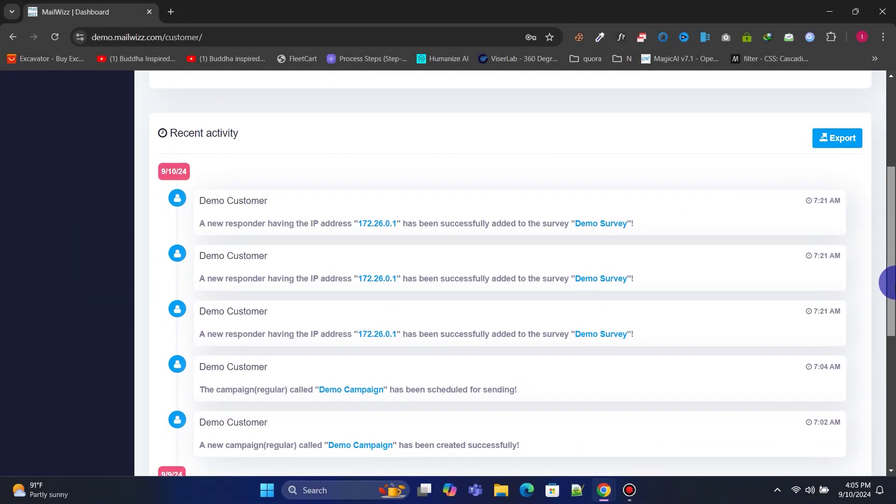
# Check the Demo List's CSV and Database subscriber import forms, closing each
pyautogui.click(71, 131)
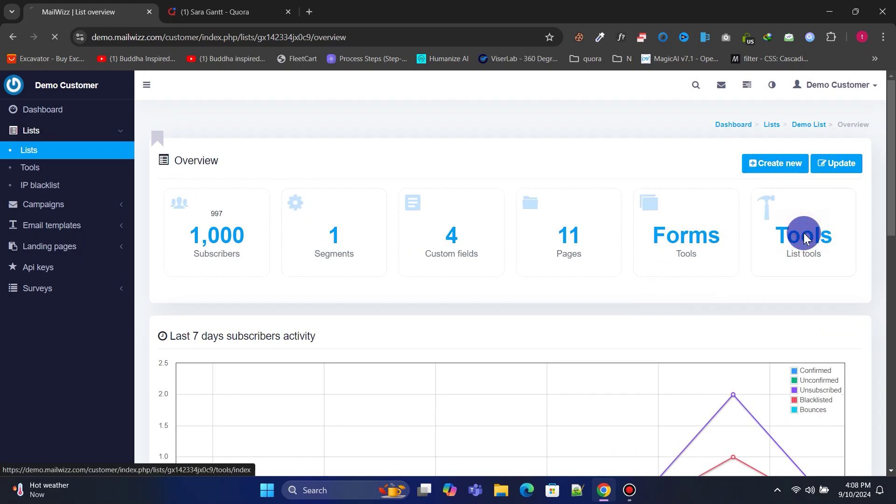
pyautogui.click(803, 232)
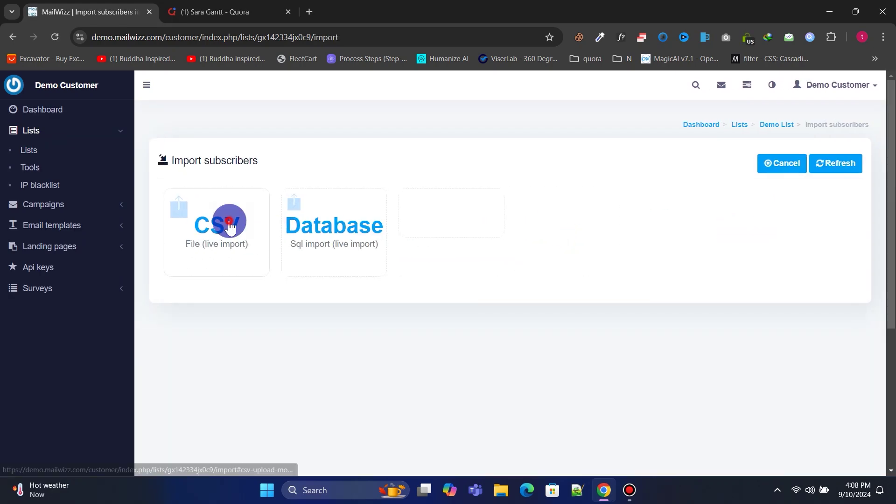
pyautogui.click(223, 223)
pyautogui.click(522, 369)
pyautogui.click(344, 228)
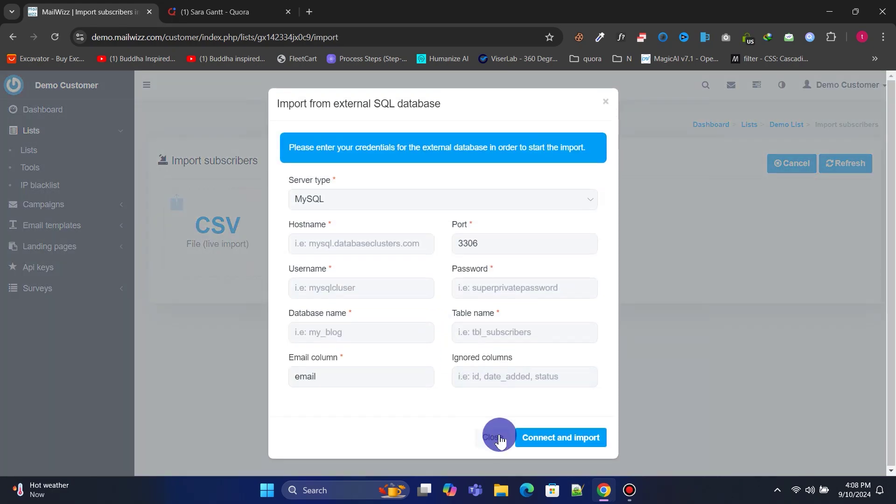
pyautogui.click(496, 436)
# View the Demo Campaign overview from All campaigns, then the Autoresponders list
pyautogui.click(72, 209)
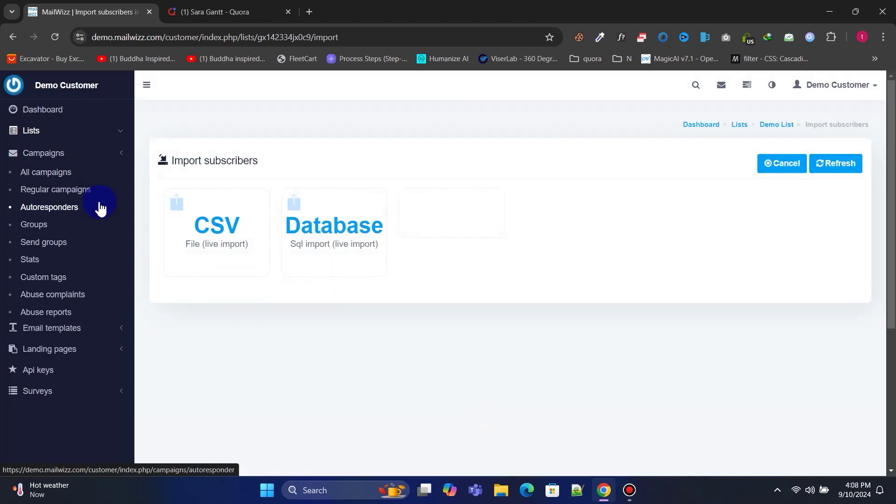
pyautogui.click(59, 173)
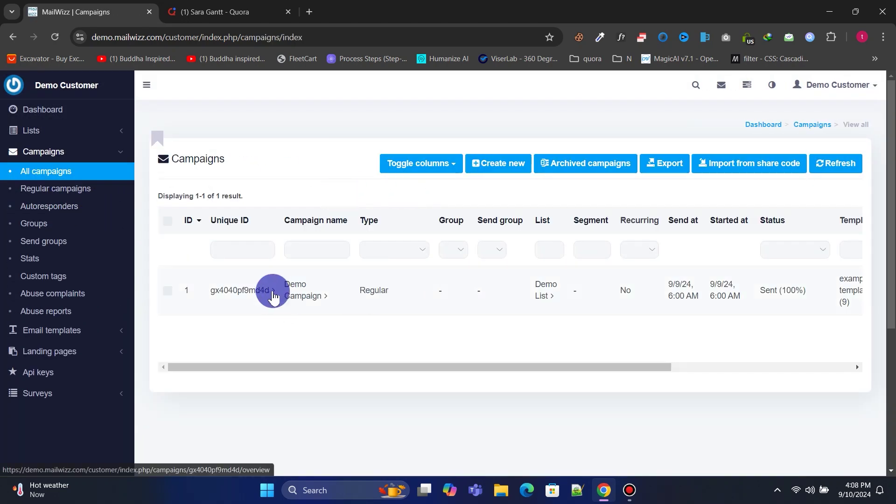
pyautogui.click(296, 294)
pyautogui.scroll(-1, 888, 156)
pyautogui.scroll(-5, 887, 210)
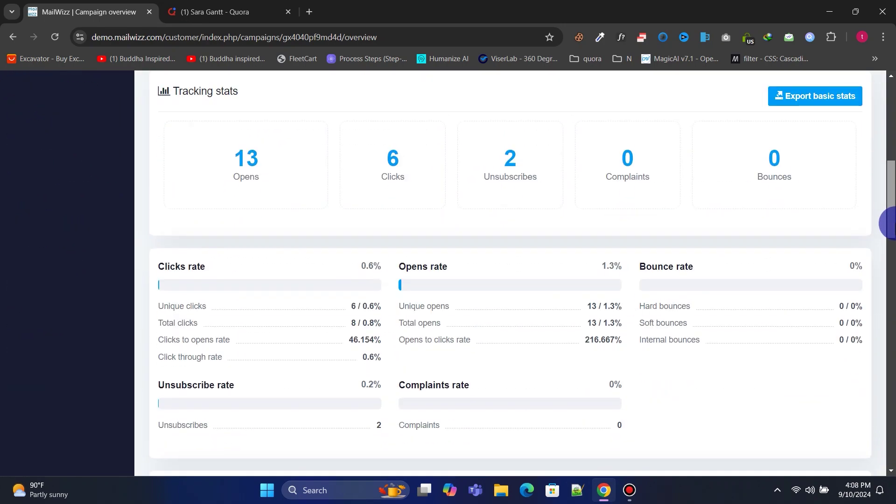
pyautogui.scroll(-1, 887, 241)
pyautogui.scroll(-5, 636, 257)
pyautogui.scroll(-3, 425, 250)
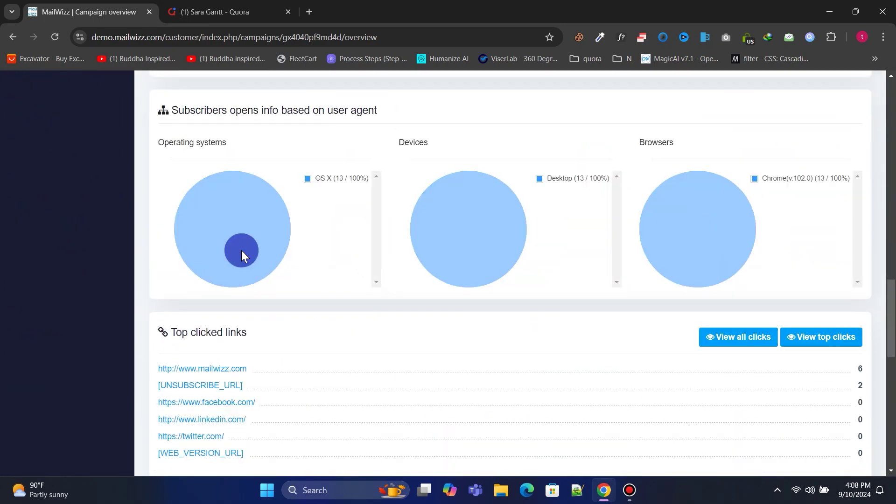
pyautogui.scroll(-3, 353, 271)
pyautogui.scroll(-2, 352, 271)
pyautogui.scroll(-2, 353, 271)
pyautogui.scroll(8, 352, 271)
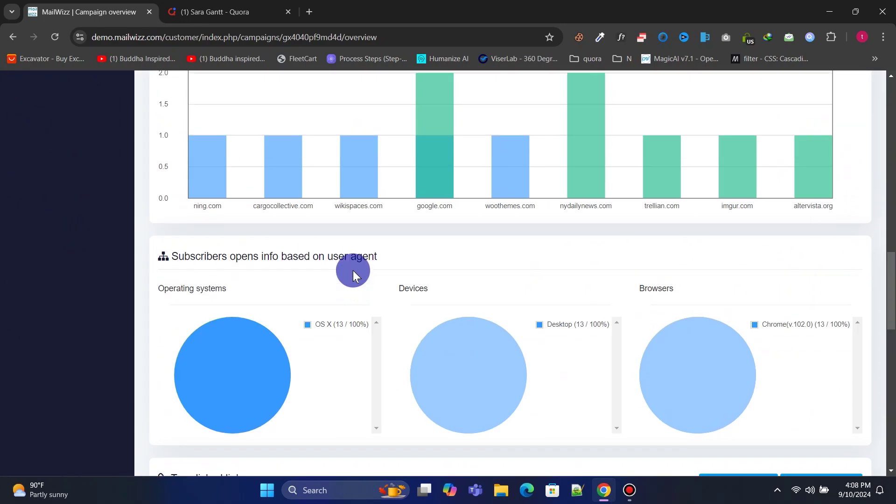
pyautogui.scroll(10, 360, 265)
pyautogui.click(55, 209)
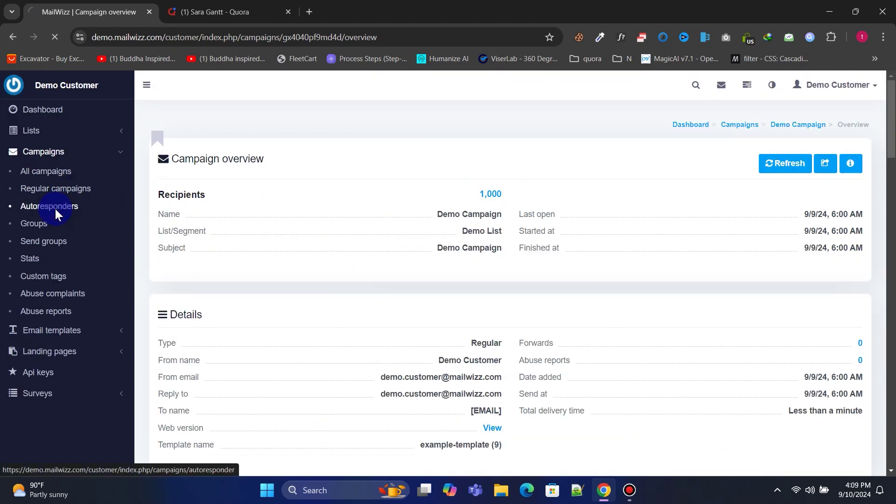
pyautogui.click(291, 244)
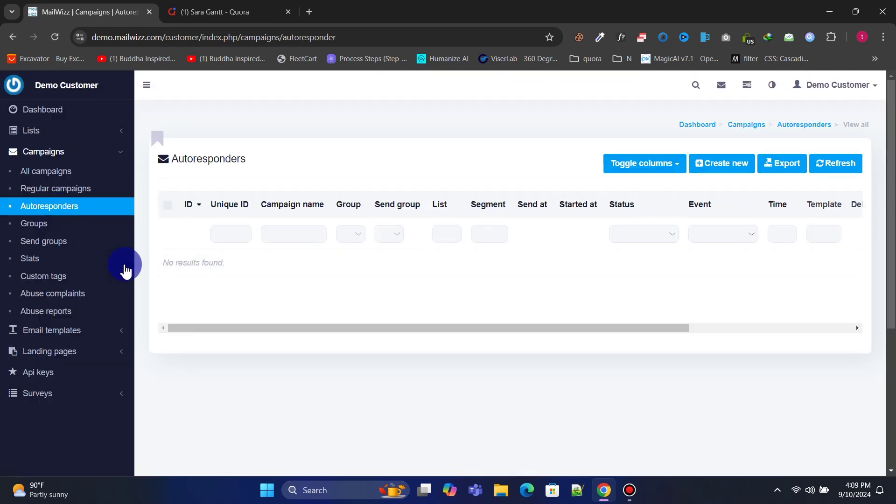
pyautogui.click(63, 334)
pyautogui.click(73, 243)
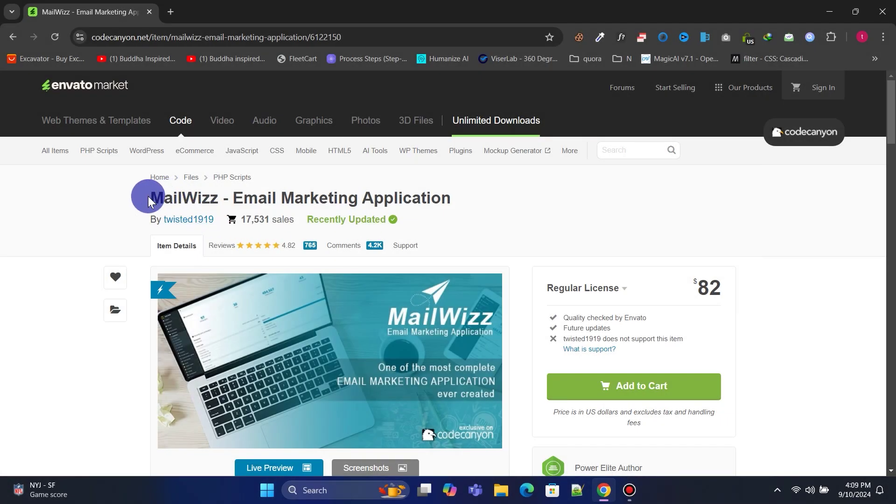
pyautogui.moveTo(150, 198); pyautogui.dragTo(425, 198)
pyautogui.click(507, 199)
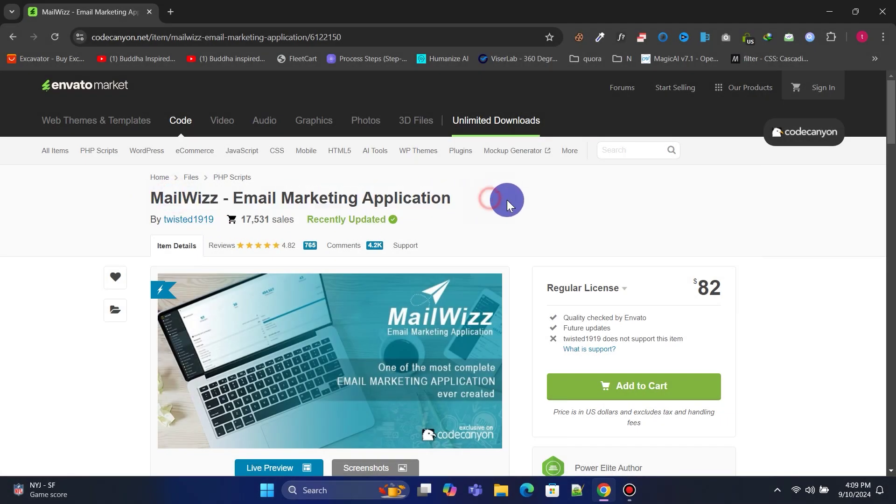
pyautogui.scroll(-1, 513, 200)
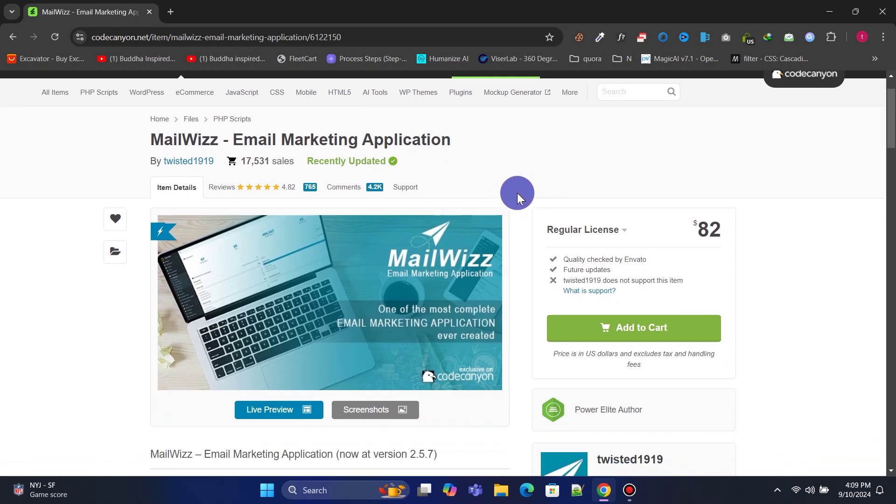
pyautogui.scroll(-1, 494, 195)
pyautogui.scroll(-2, 493, 200)
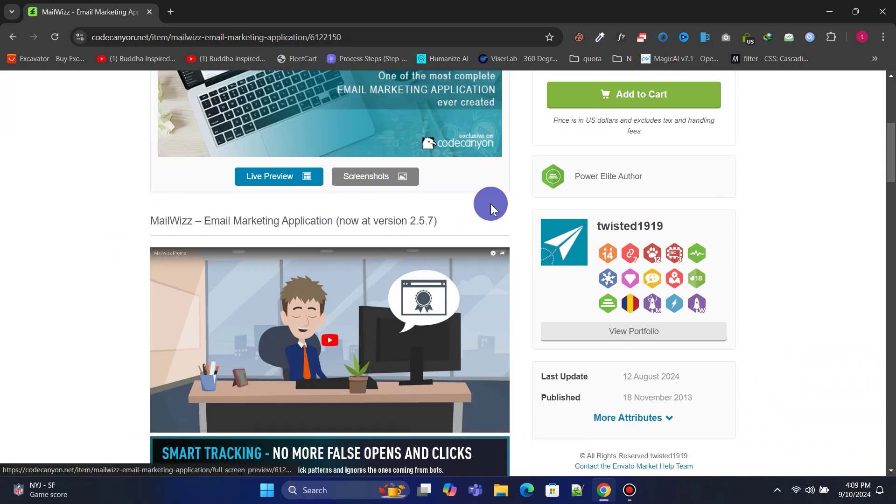
pyautogui.scroll(-3, 491, 204)
pyautogui.scroll(4, 482, 270)
pyautogui.scroll(3, 472, 277)
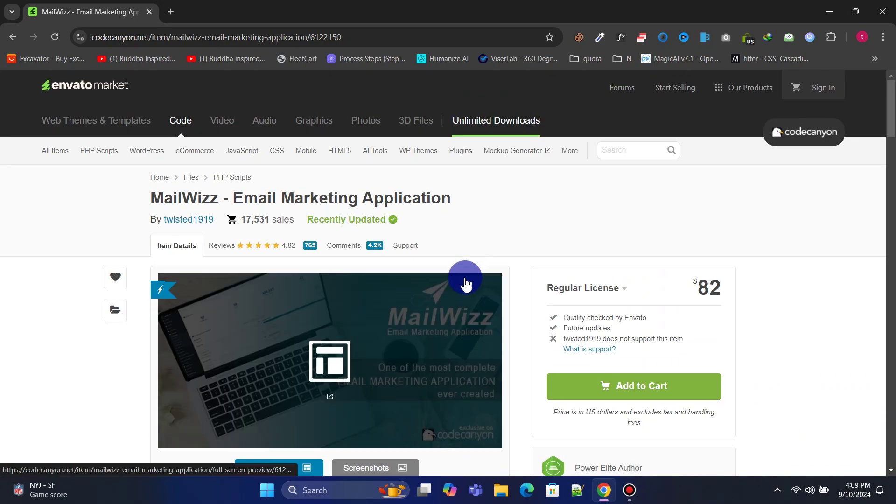
pyautogui.click(830, 12)
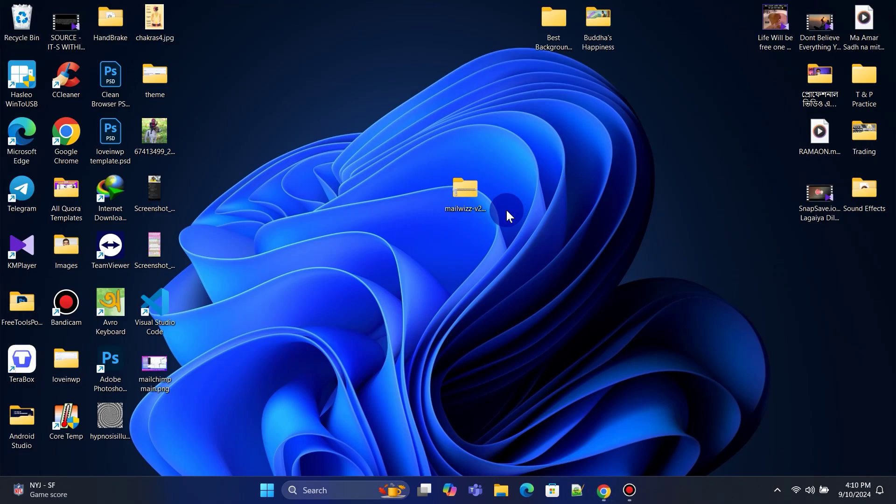
pyautogui.click(465, 199)
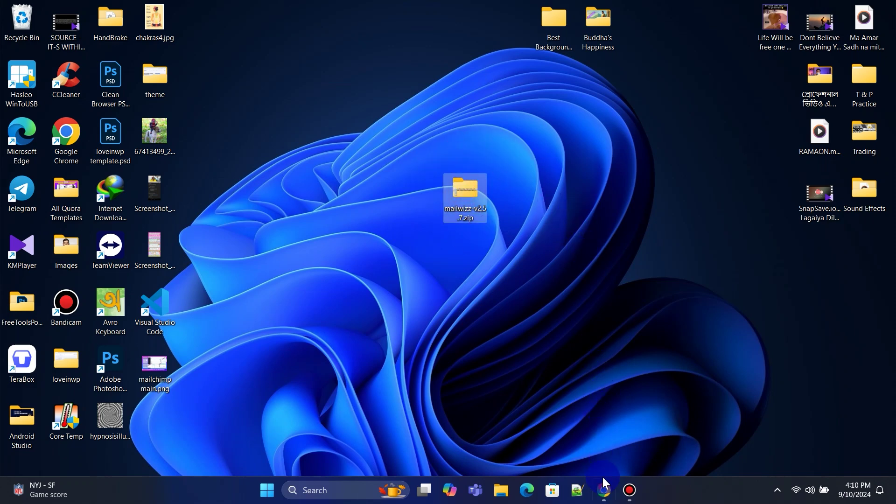
pyautogui.click(605, 495)
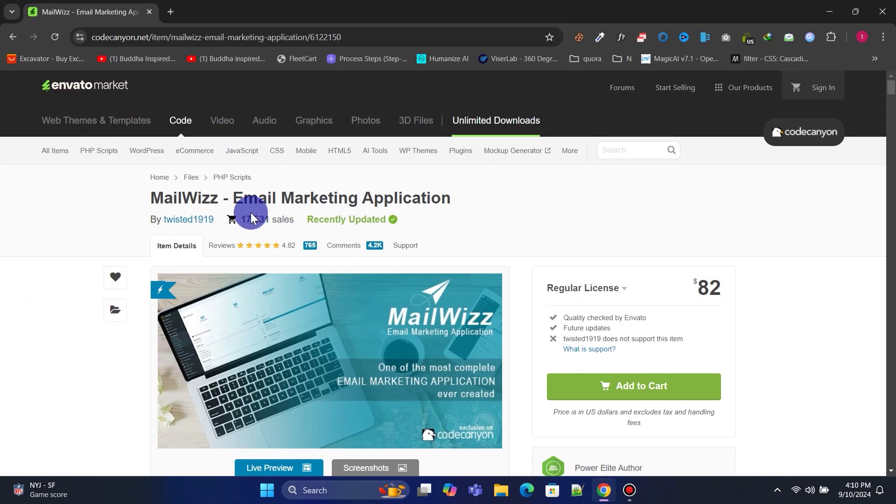
# Go to loveinwp.com/hostinger to reach Hostinger's web hosting offer
pyautogui.click(271, 39)
pyautogui.write('l')
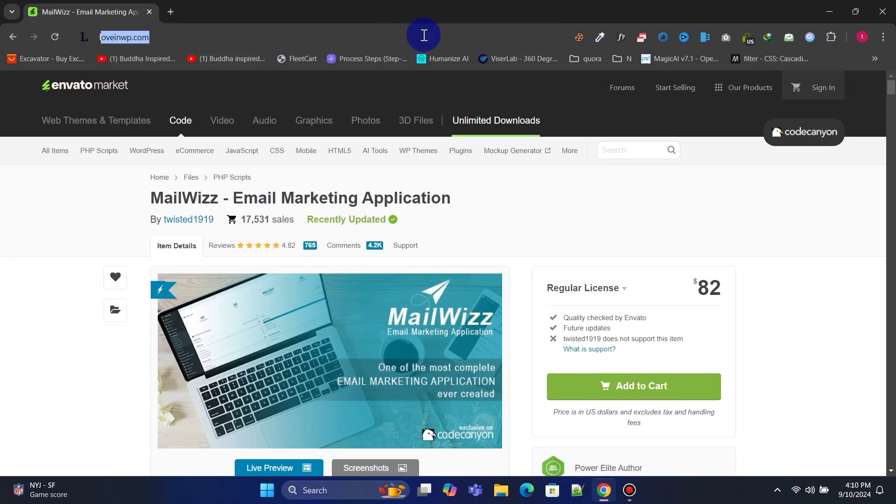
pyautogui.write('oveinwp')
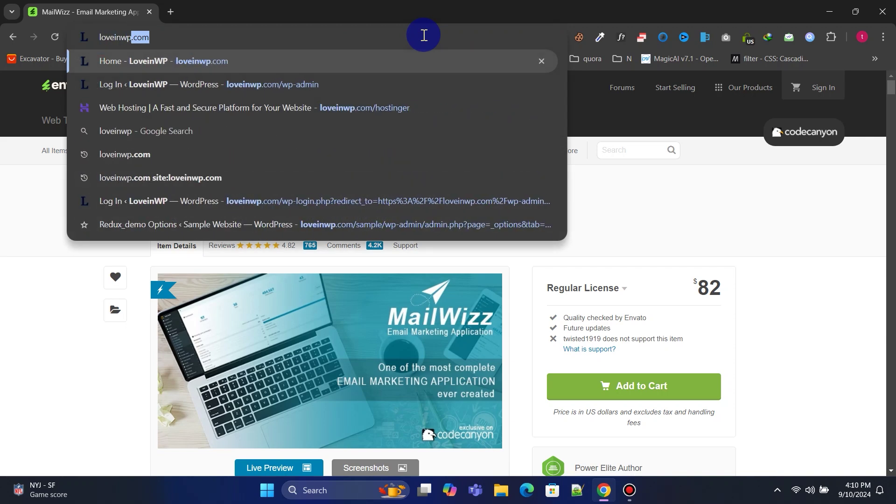
pyautogui.write('.com/')
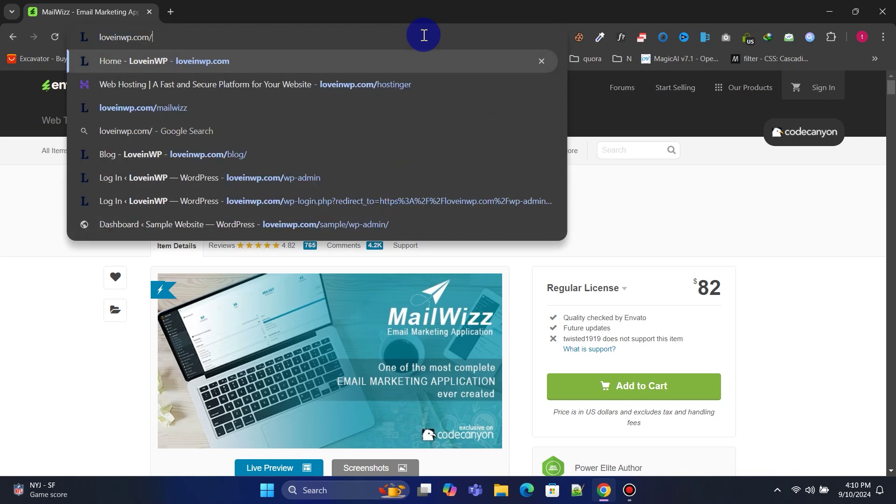
pyautogui.write('hostinger')
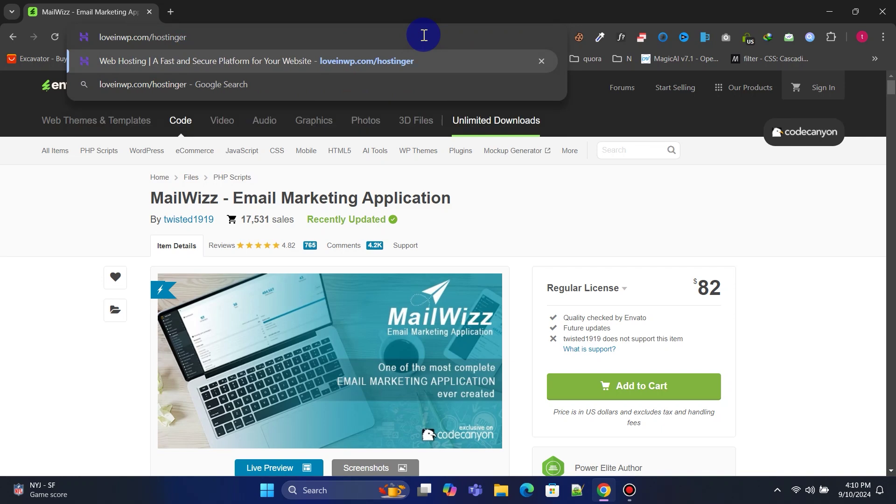
pyautogui.press('Return')
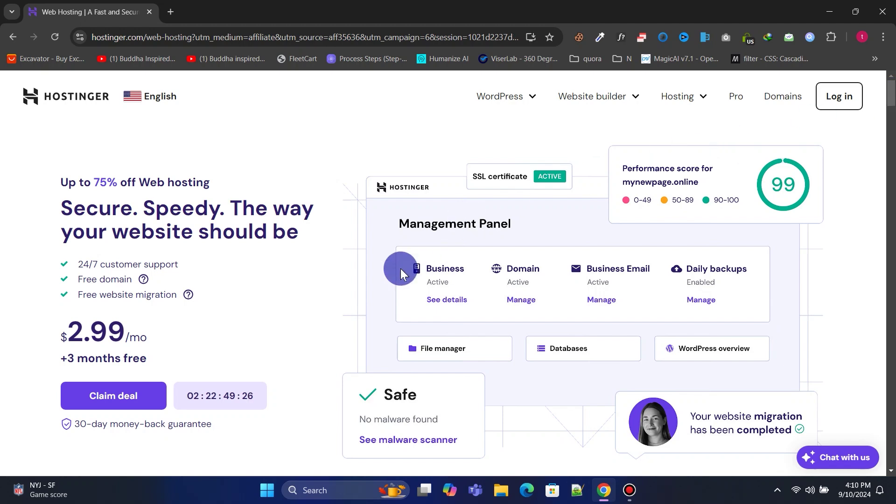
pyautogui.scroll(-1, 418, 282)
pyautogui.scroll(-1, 418, 282)
pyautogui.scroll(-2, 418, 281)
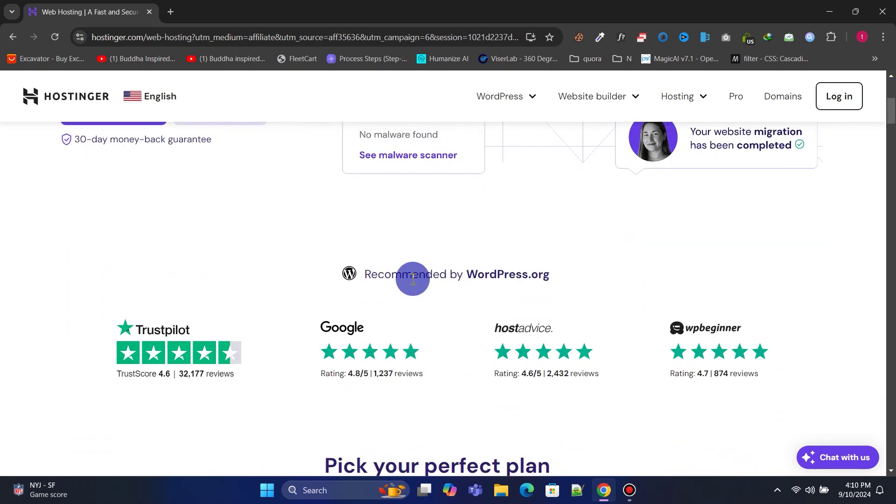
pyautogui.scroll(-2, 415, 282)
pyautogui.scroll(-3, 413, 284)
pyautogui.scroll(-2, 413, 284)
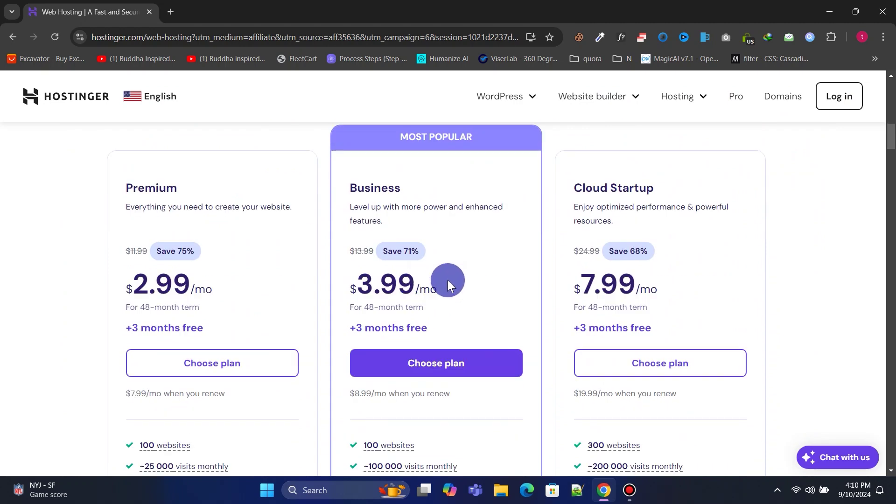
pyautogui.scroll(-3, 449, 280)
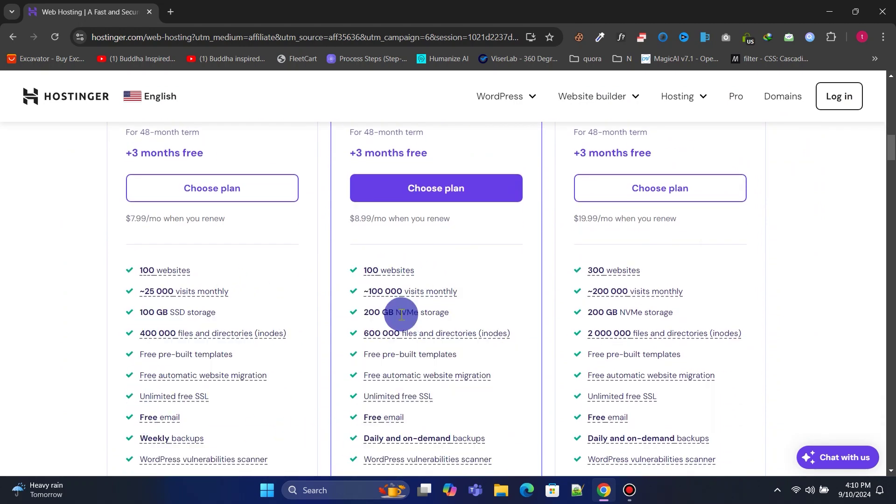
pyautogui.scroll(2, 405, 317)
pyautogui.scroll(1, 436, 254)
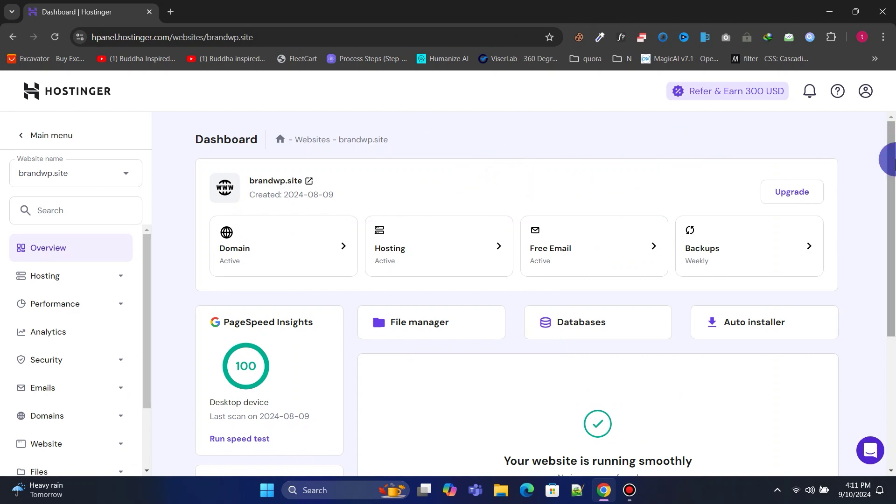
pyautogui.moveTo(891, 159)
pyautogui.mouseDown()
pyautogui.moveTo(891, 316)
pyautogui.moveTo(891, 160)
pyautogui.mouseUp()
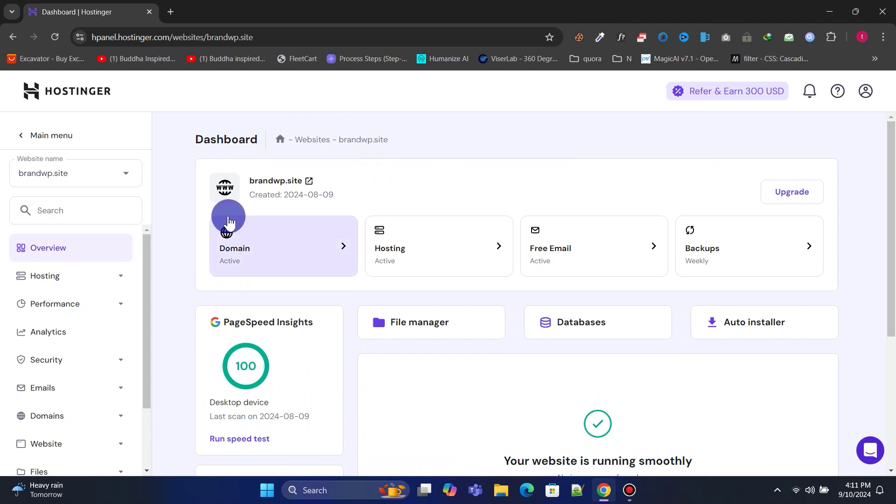
pyautogui.moveTo(147, 250); pyautogui.dragTo(146, 308)
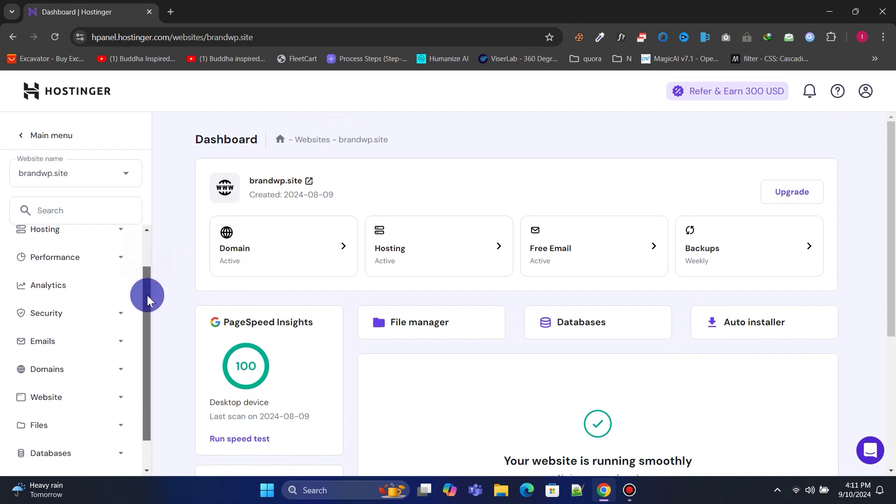
# Open File Manager under Files and choose to access only brandwp.site's files
pyautogui.click(102, 396)
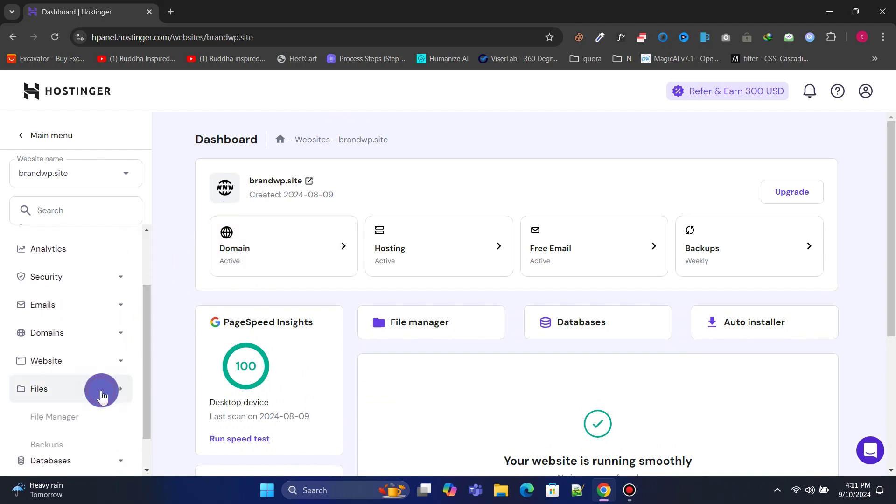
pyautogui.click(76, 419)
pyautogui.click(330, 199)
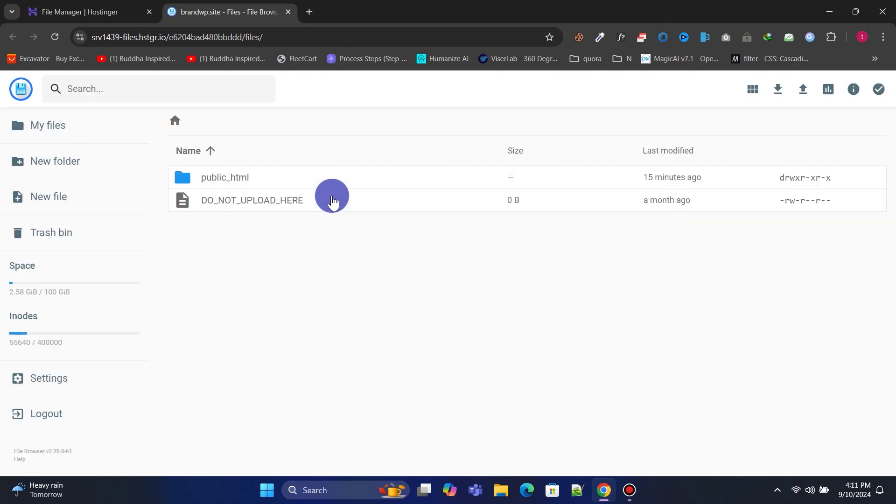
# Upload mailwizz-v2.5.7.zip from the computer into public_html
pyautogui.doubleClick(295, 182)
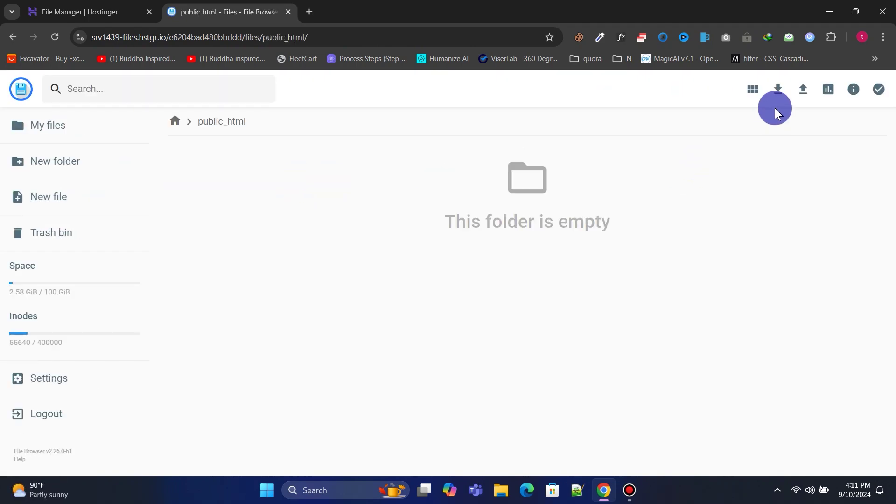
pyautogui.click(803, 89)
pyautogui.click(425, 293)
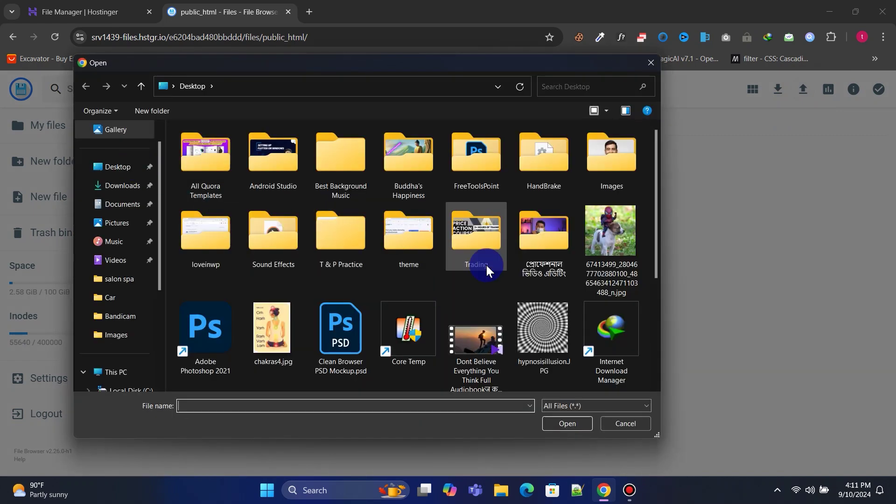
pyautogui.scroll(-2, 509, 278)
pyautogui.click(519, 346)
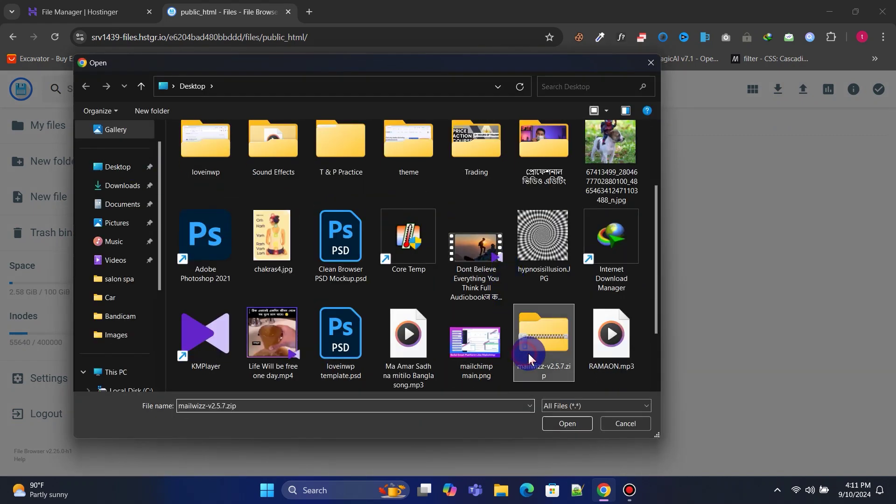
pyautogui.click(570, 426)
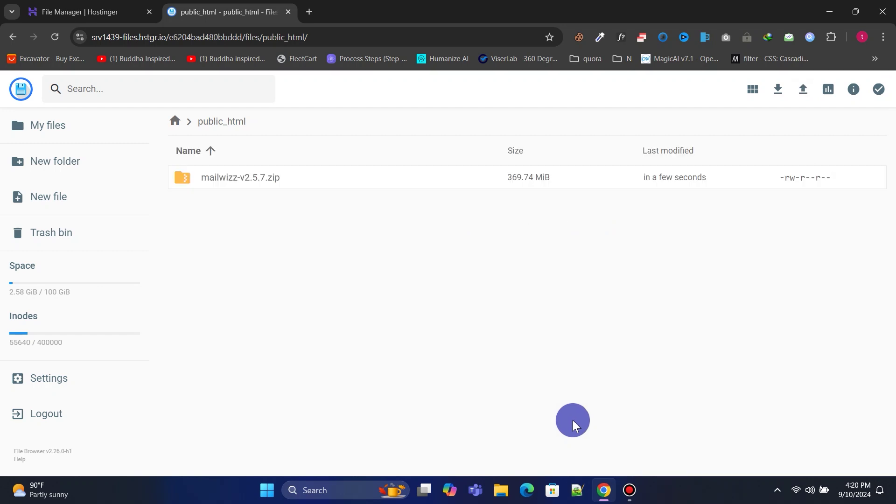
# Extract mailwizz-v2.5.7.zip from its right-click menu into a folder named 'files'
pyautogui.click(321, 177)
pyautogui.rightClick(321, 179)
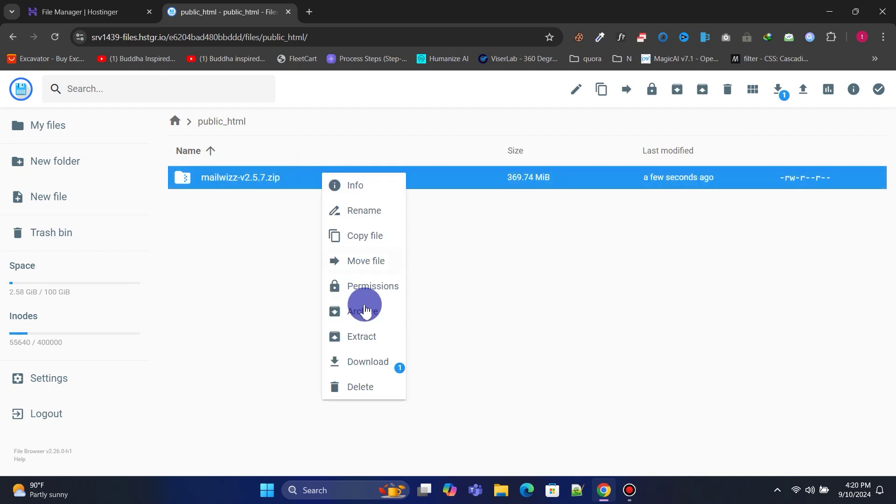
pyautogui.click(372, 338)
pyautogui.write('files')
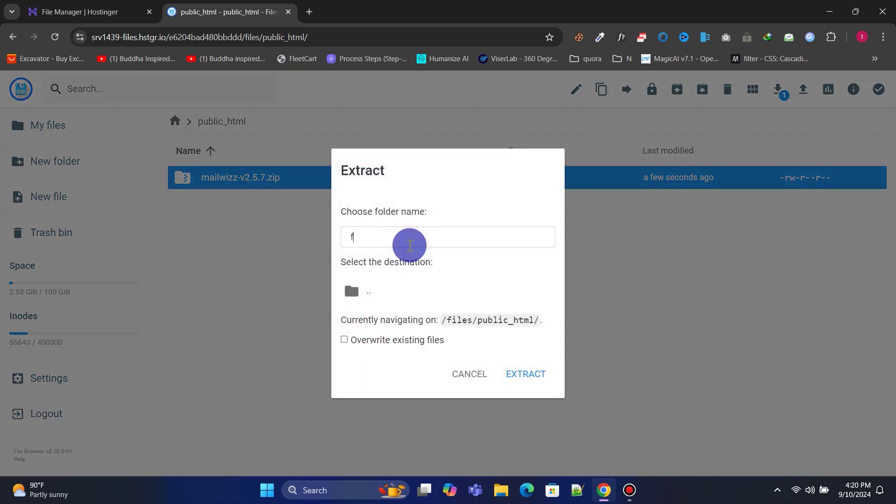
pyautogui.click(512, 375)
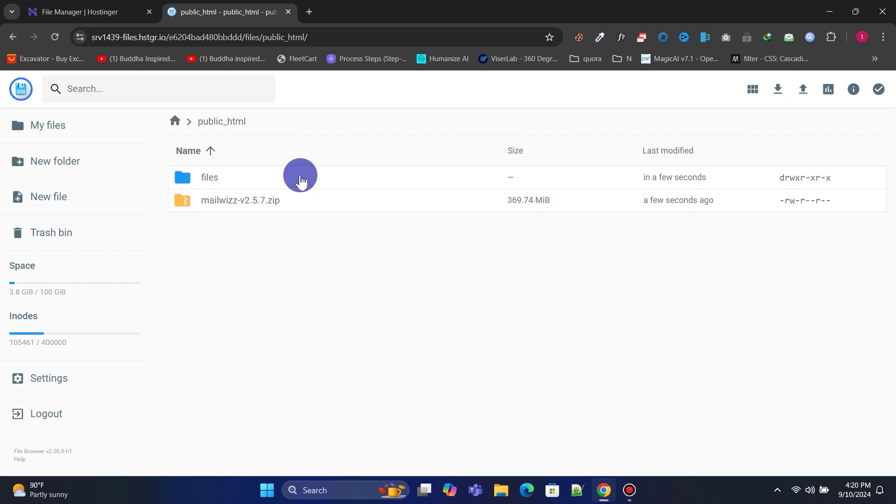
# Select everything in files/latest and move it two levels up into public_html
pyautogui.doubleClick(300, 177)
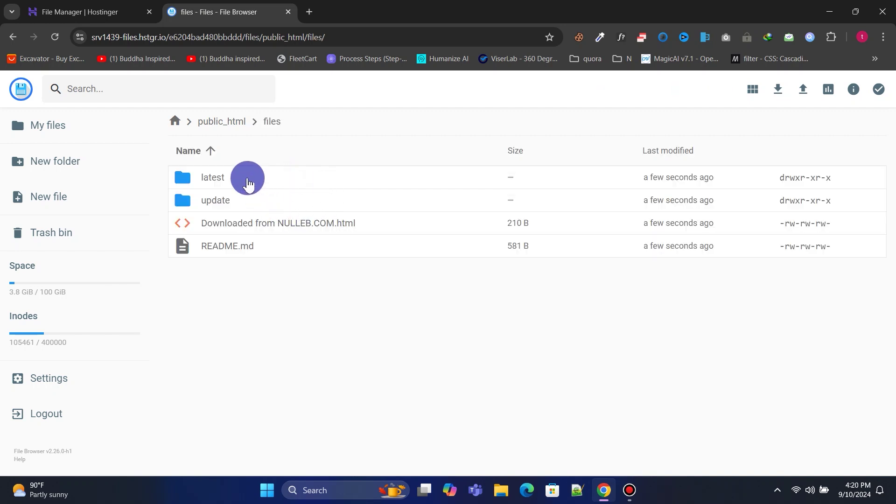
pyautogui.doubleClick(247, 180)
pyautogui.scroll(-2, 348, 244)
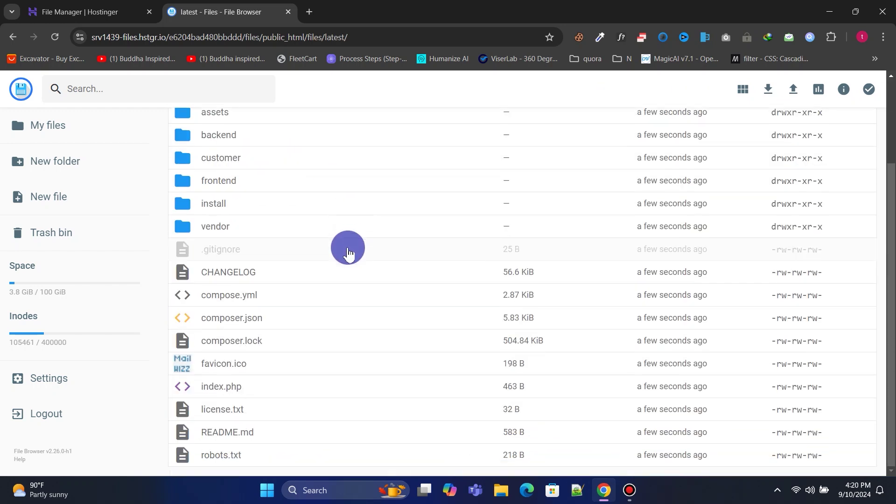
pyautogui.scroll(2, 329, 242)
pyautogui.click(315, 242)
pyautogui.hotkey('ctrl', 'a')
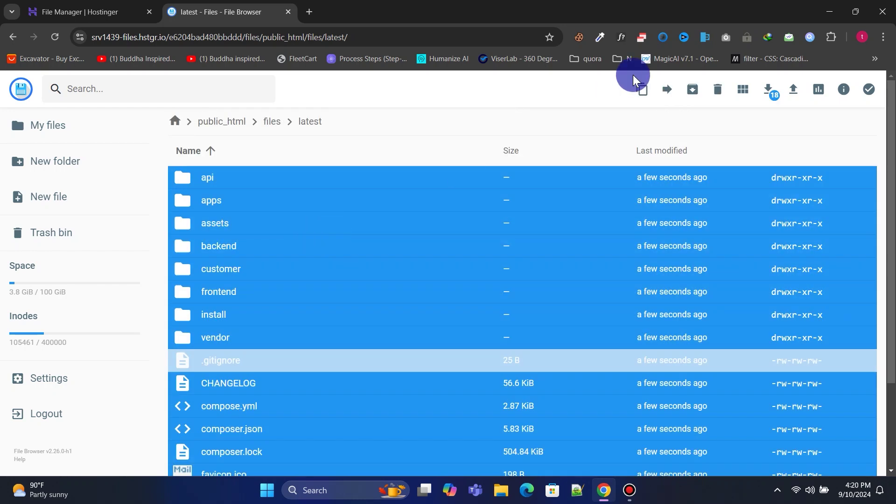
pyautogui.click(665, 90)
pyautogui.doubleClick(380, 172)
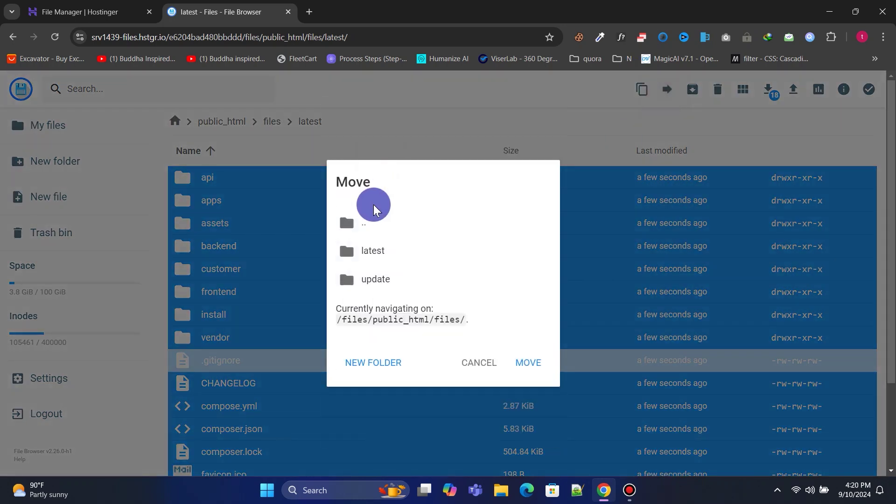
pyautogui.doubleClick(367, 222)
pyautogui.moveTo(426, 299); pyautogui.dragTo(535, 299)
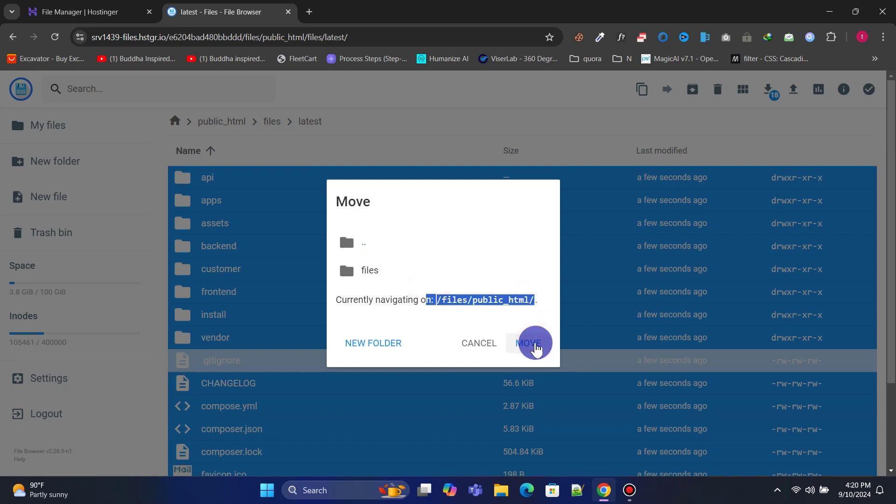
pyautogui.click(536, 347)
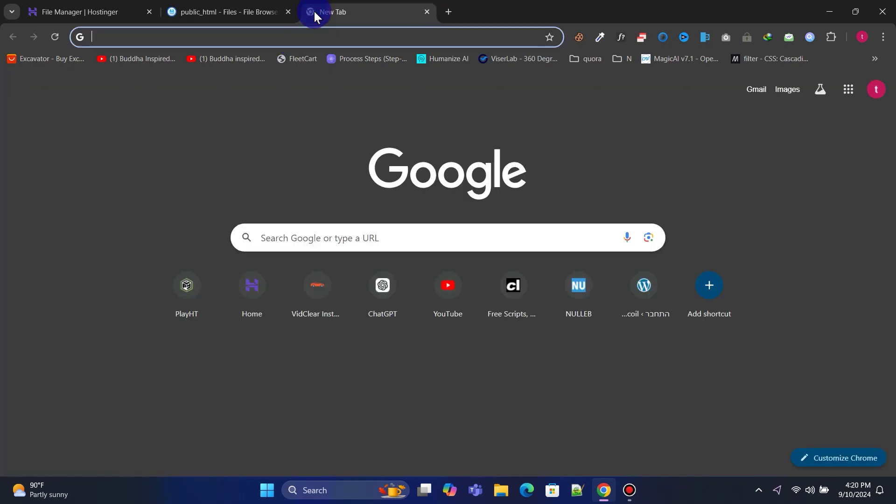
pyautogui.write('brand')
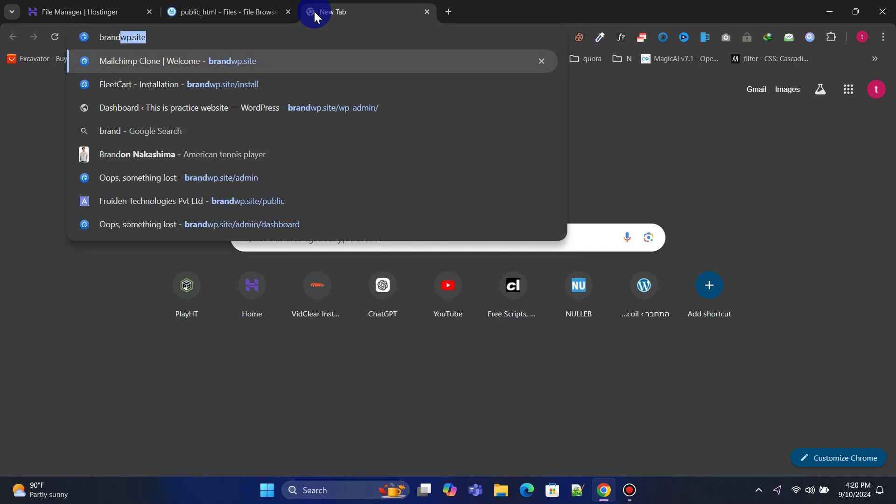
pyautogui.write('wp.site')
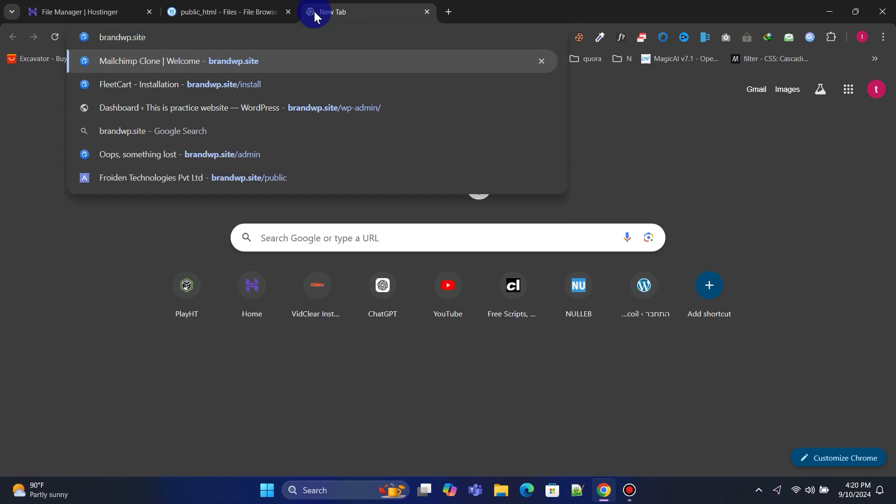
pyautogui.write('/install')
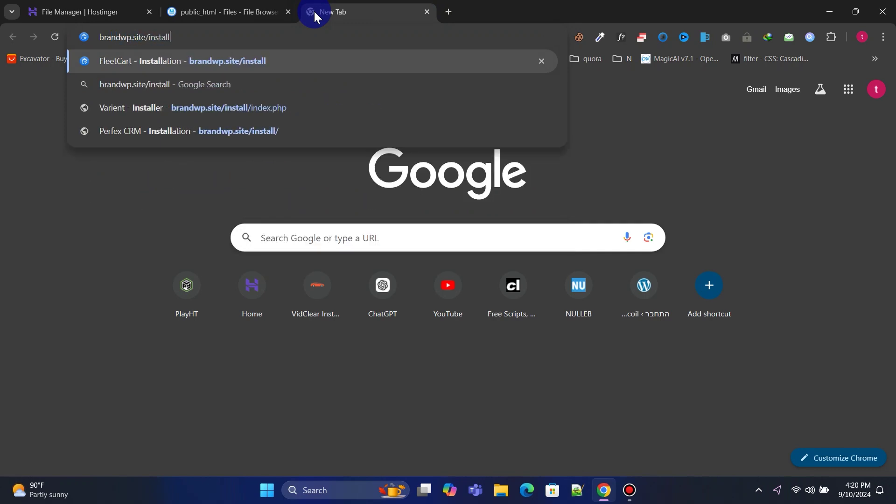
# Load brandwp.site/install in a new tab
pyautogui.press('Return')
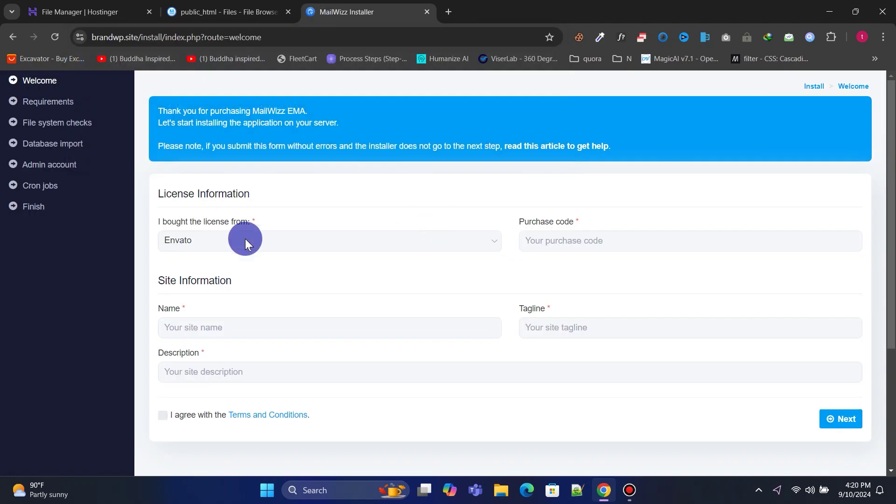
# Paste the Envato purchase code, enter name, tagline and description, and accept the terms
pyautogui.click(323, 239)
pyautogui.click(575, 242)
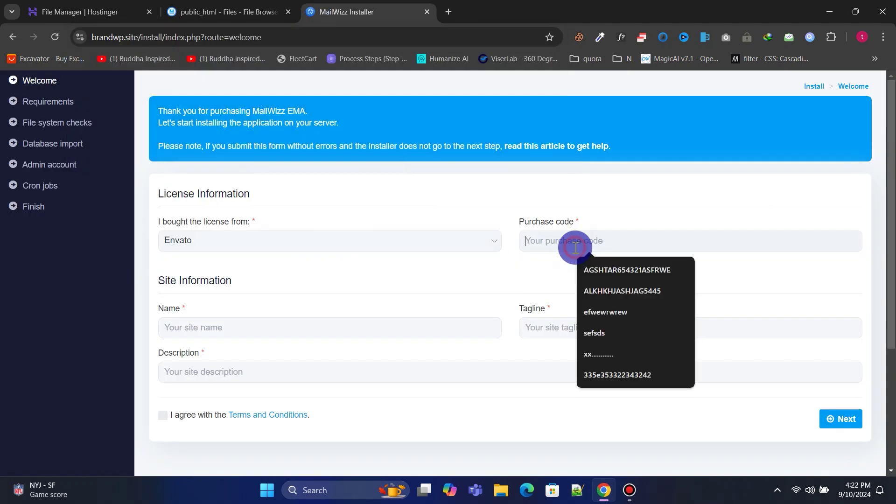
pyautogui.hotkey('ctrl', 'v')
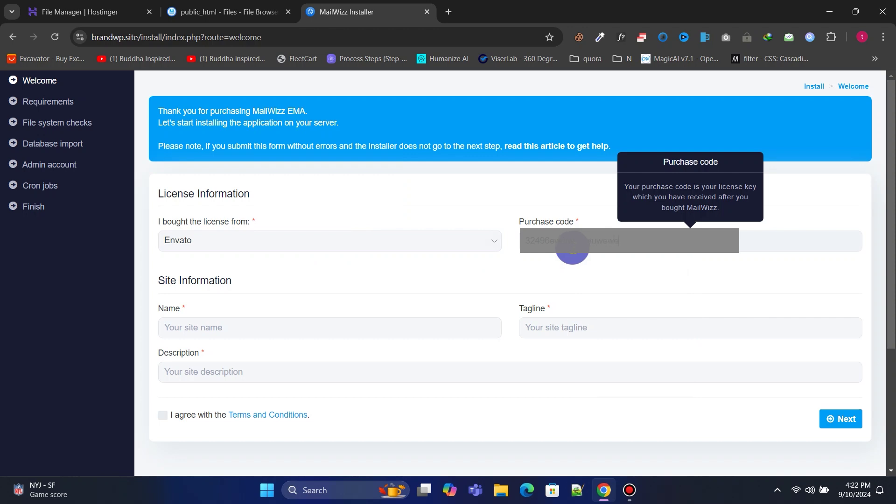
pyautogui.click(287, 322)
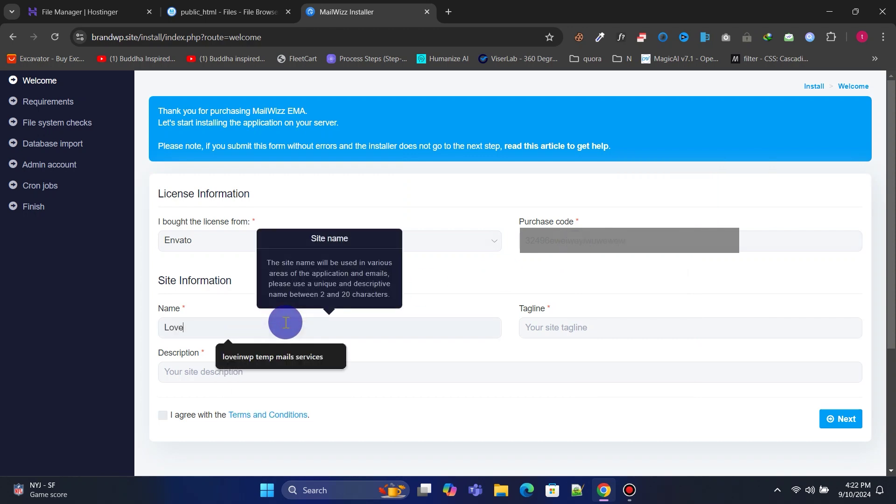
pyautogui.write('mail')
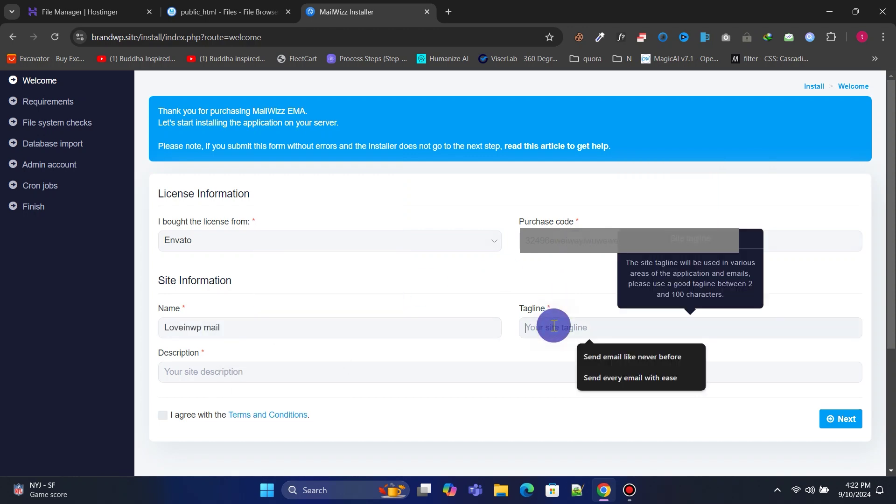
pyautogui.write('email never like before')
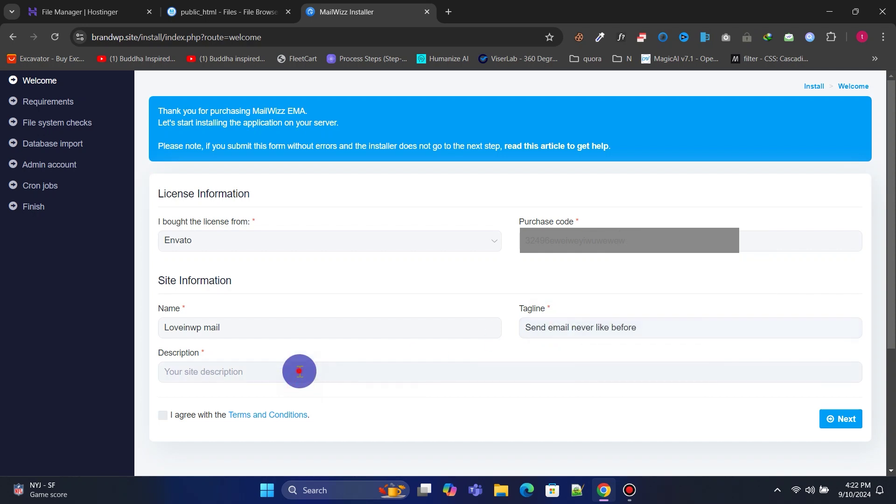
pyautogui.click(300, 371)
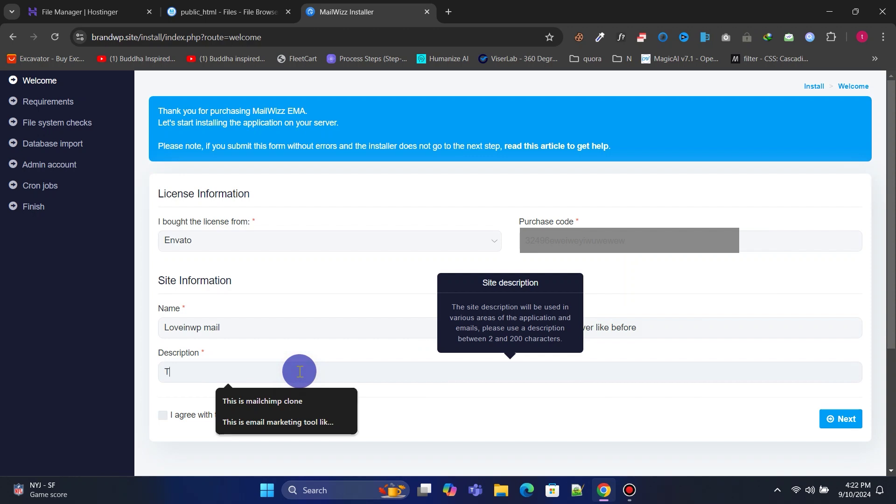
pyautogui.write('app description')
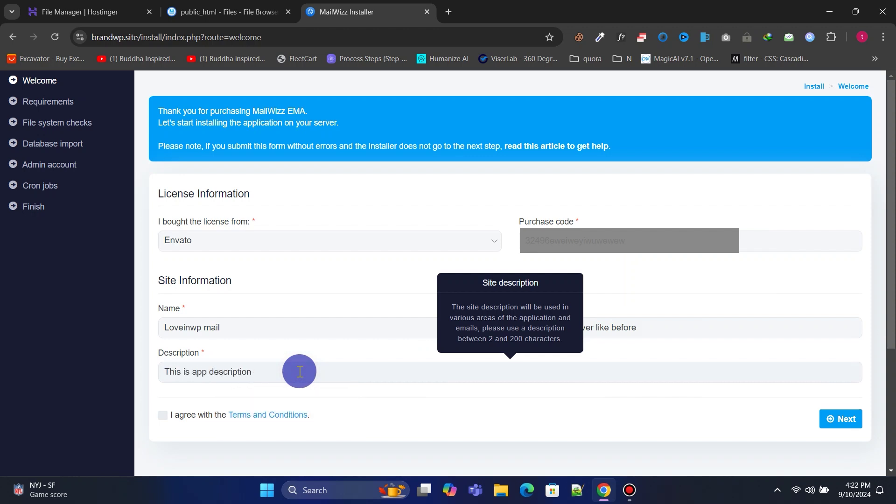
pyautogui.click(158, 417)
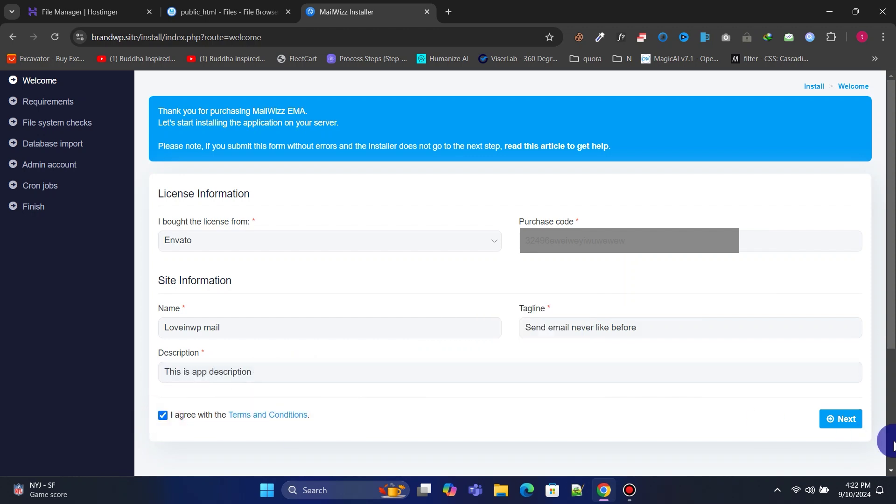
pyautogui.click(846, 424)
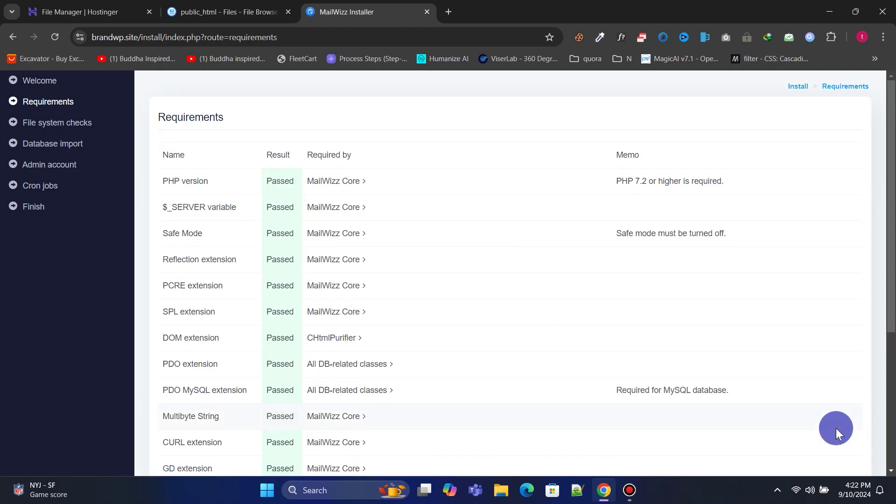
pyautogui.scroll(-1, 888, 226)
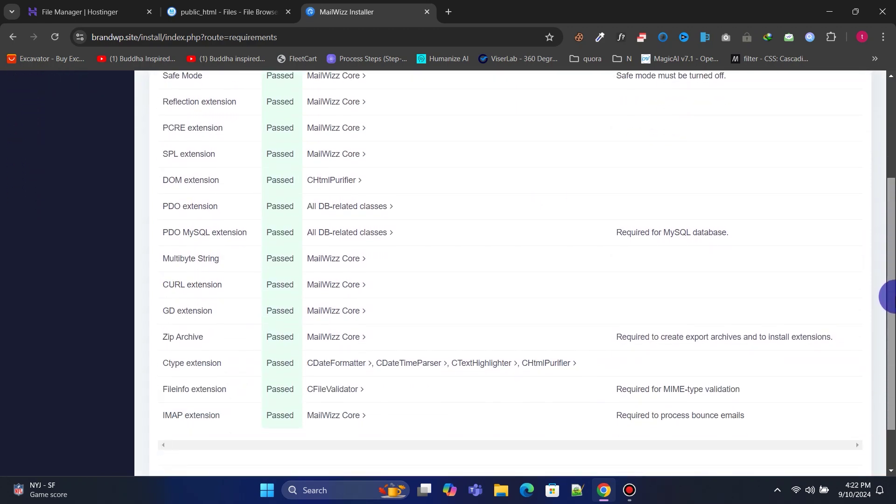
pyautogui.moveTo(888, 227); pyautogui.dragTo(887, 327)
# Continue past the passed Requirements and File system checks pages
pyautogui.click(834, 427)
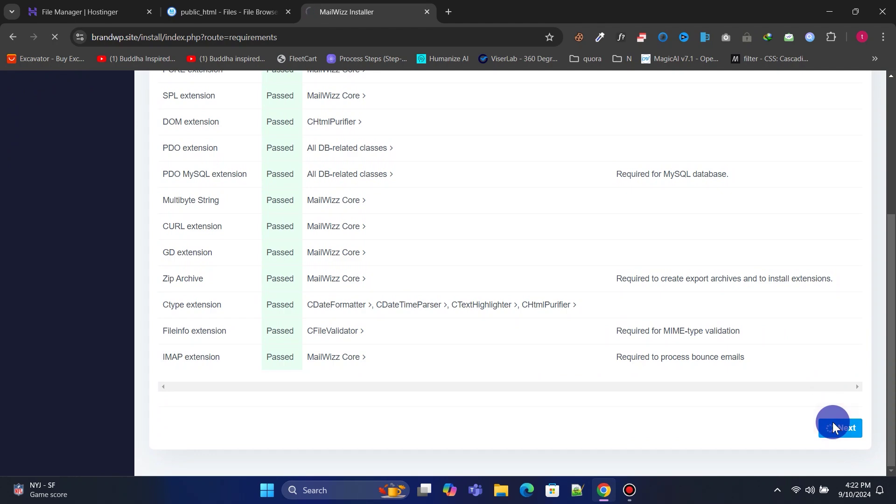
pyautogui.moveTo(888, 181)
pyautogui.mouseDown()
pyautogui.moveTo(888, 238)
pyautogui.moveTo(866, 307)
pyautogui.mouseUp()
pyautogui.click(845, 348)
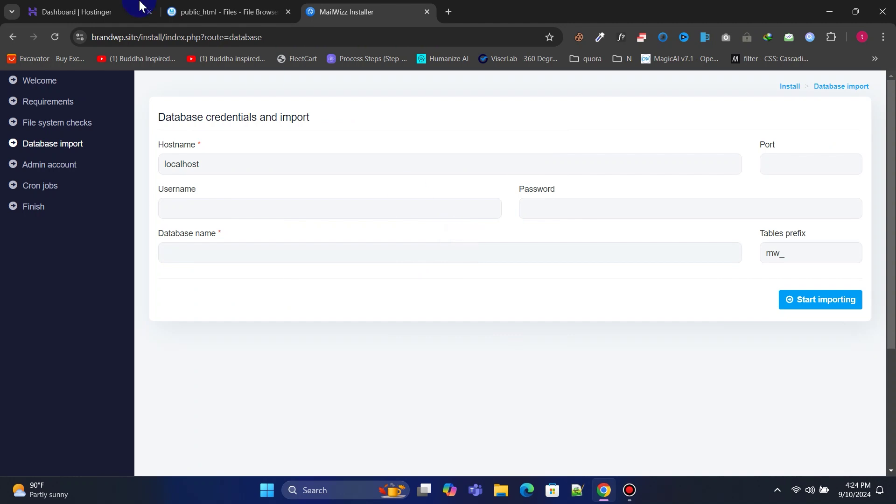
# Create MySQL database phpweb with user phpwebuser and a password in Hostinger
pyautogui.click(77, 9)
pyautogui.scroll(-2, 147, 308)
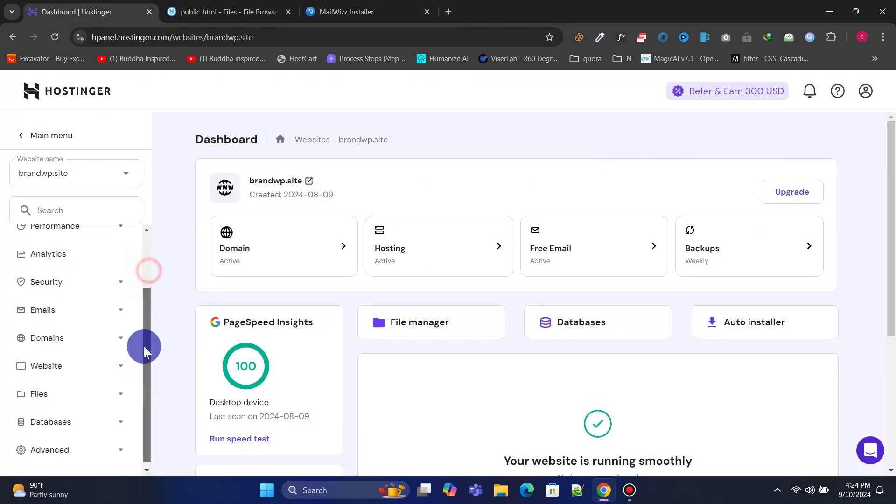
pyautogui.click(77, 416)
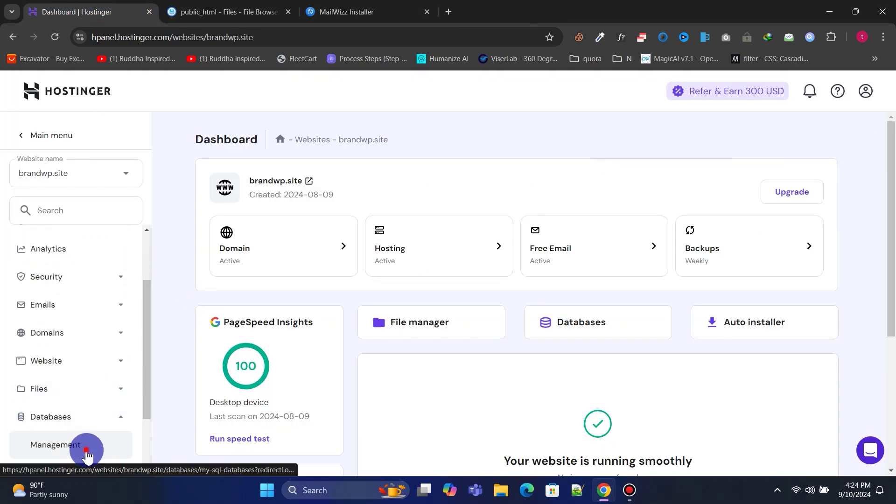
pyautogui.click(89, 453)
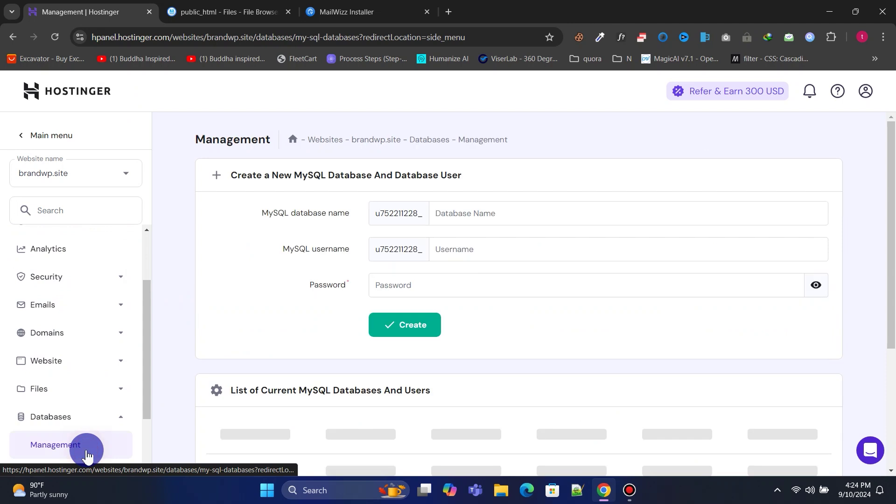
pyautogui.click(505, 215)
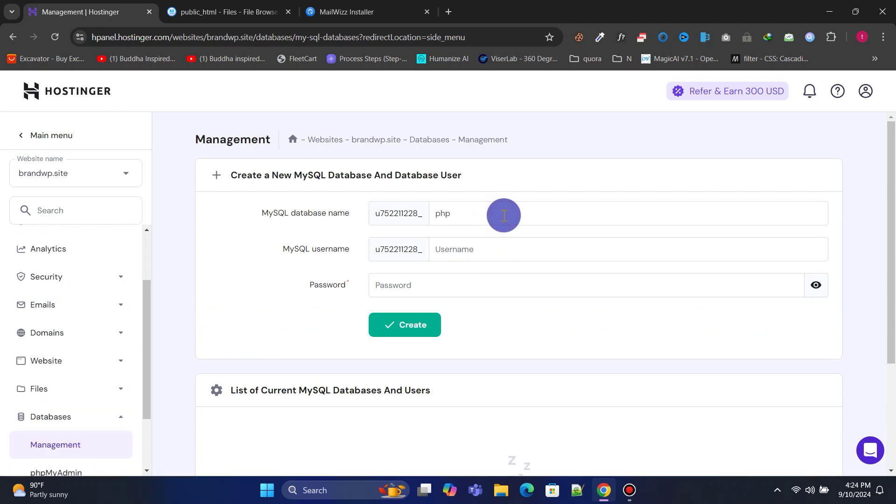
pyautogui.click(497, 245)
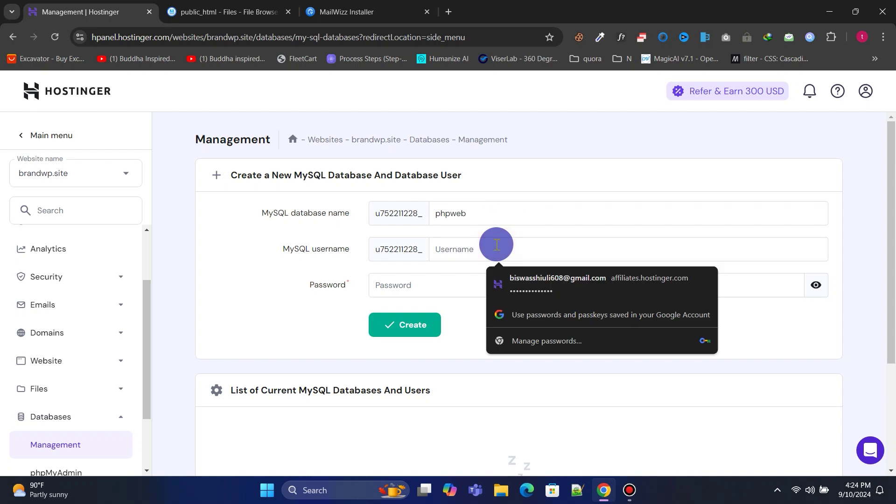
pyautogui.write('phpwebuser')
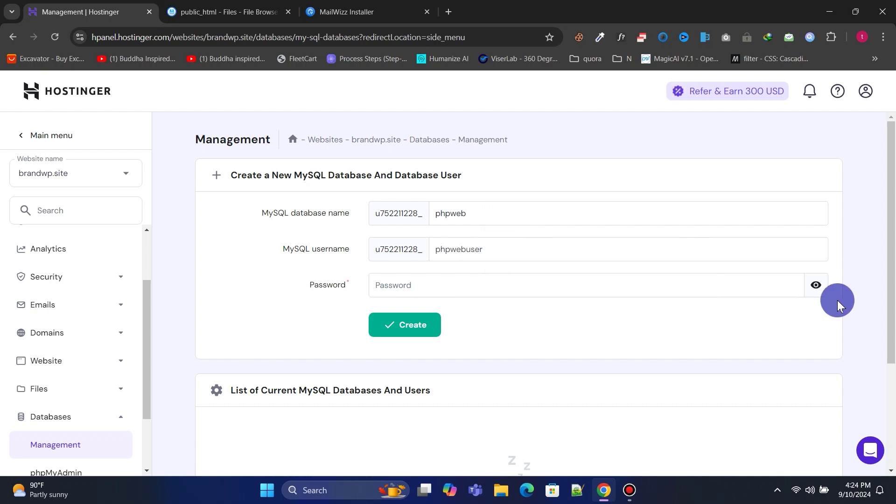
pyautogui.click(817, 286)
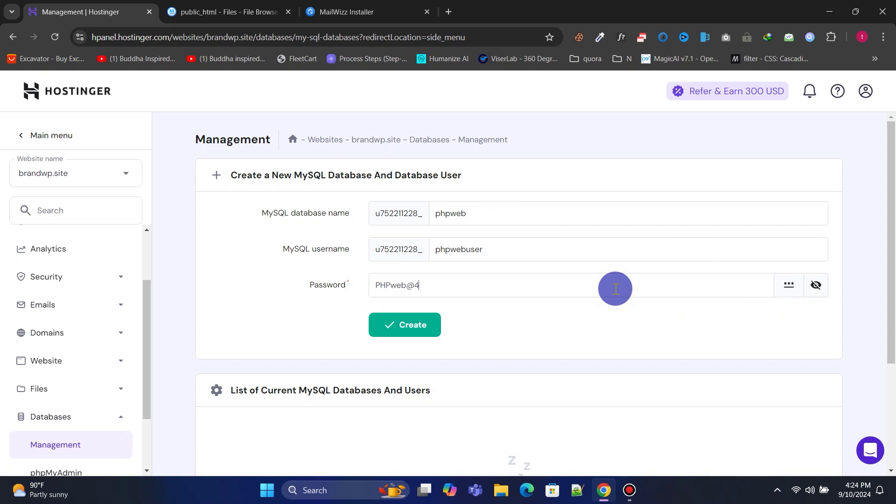
pyautogui.click(435, 327)
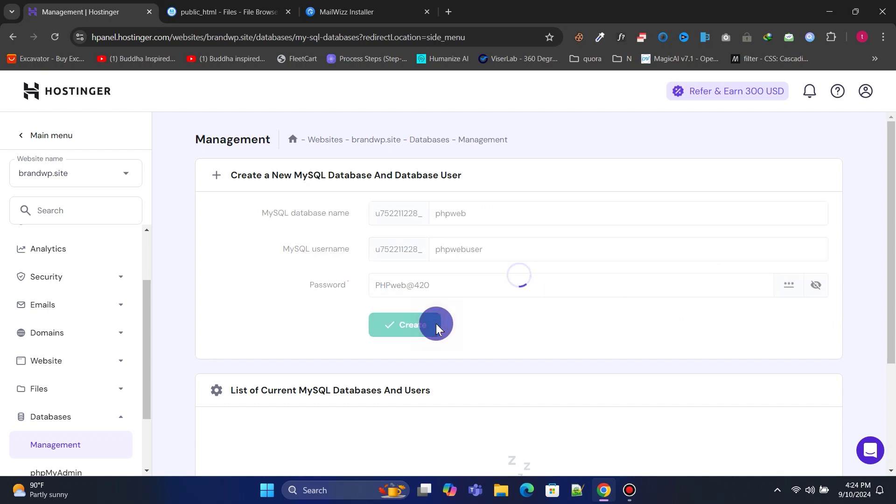
pyautogui.scroll(-2, 884, 282)
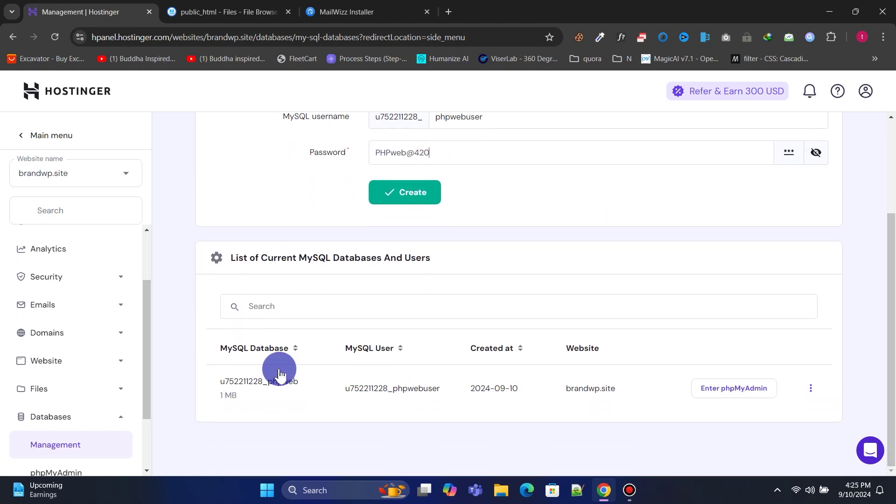
# Copy the new phpweb database's full name for the MailWizz installer
pyautogui.moveTo(221, 383); pyautogui.dragTo(289, 383)
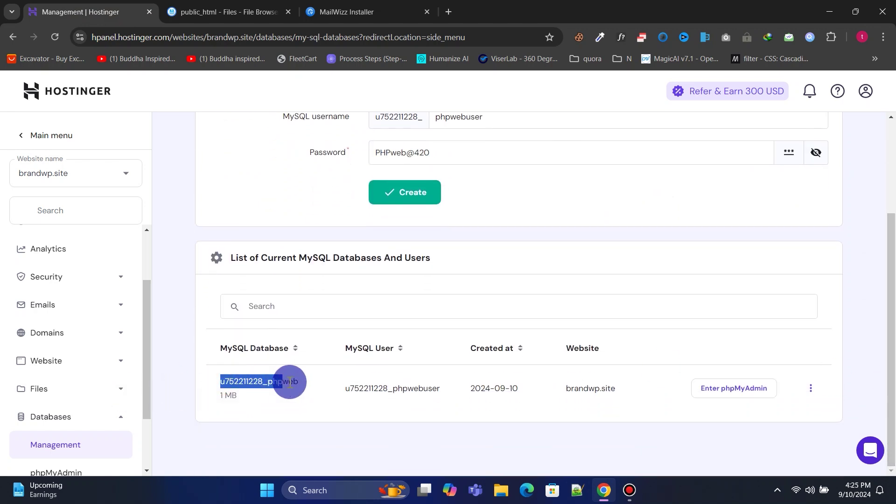
pyautogui.rightClick(290, 382)
pyautogui.click(322, 234)
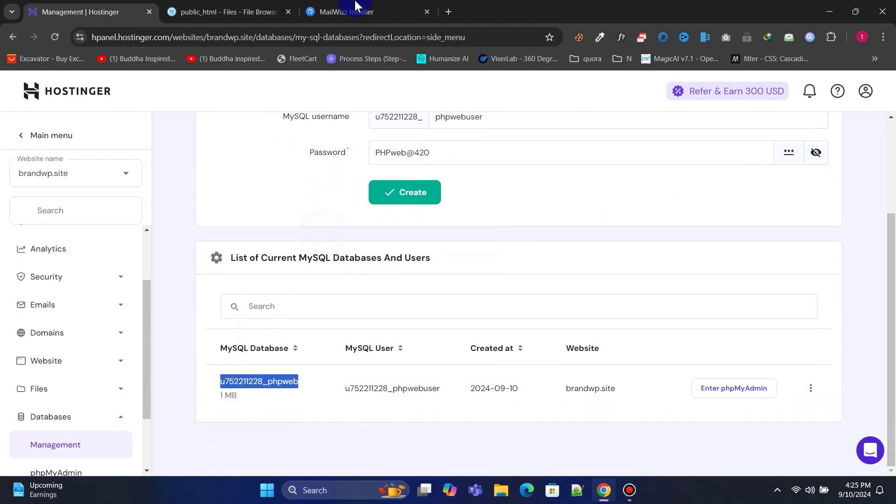
pyautogui.click(354, 11)
# Paste the copied database name into the installer's database name field
pyautogui.click(230, 211)
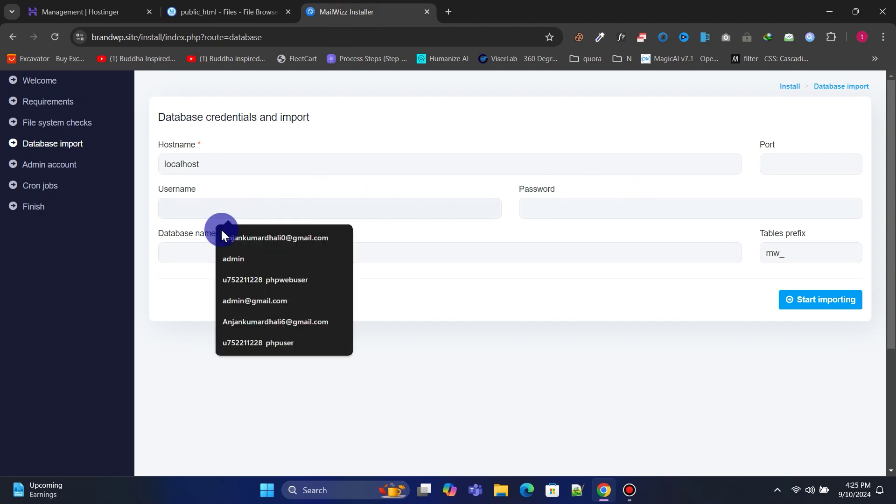
pyautogui.click(176, 250)
pyautogui.rightClick(176, 251)
pyautogui.click(218, 142)
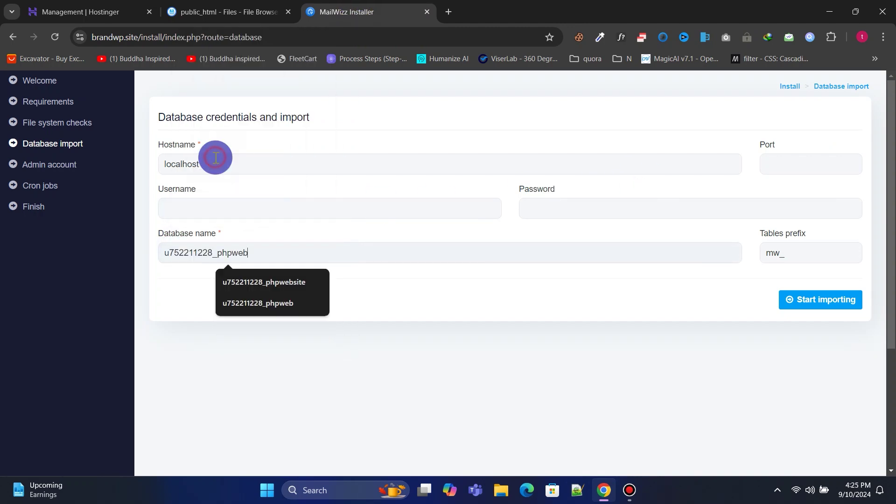
# Copy the full MySQL user name from Hostinger and paste it into the installer's username
pyautogui.click(81, 12)
pyautogui.moveTo(345, 388); pyautogui.dragTo(438, 388)
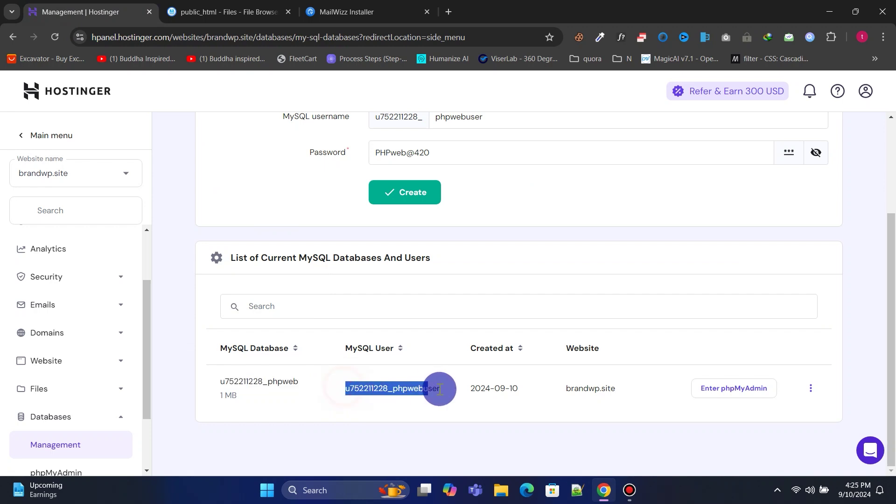
pyautogui.rightClick(426, 390)
pyautogui.click(464, 245)
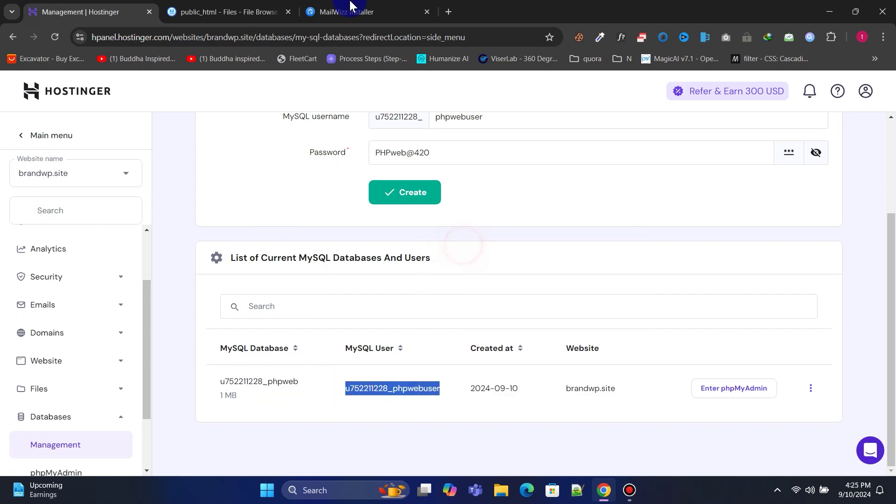
pyautogui.click(347, 13)
pyautogui.click(220, 210)
pyautogui.rightClick(219, 211)
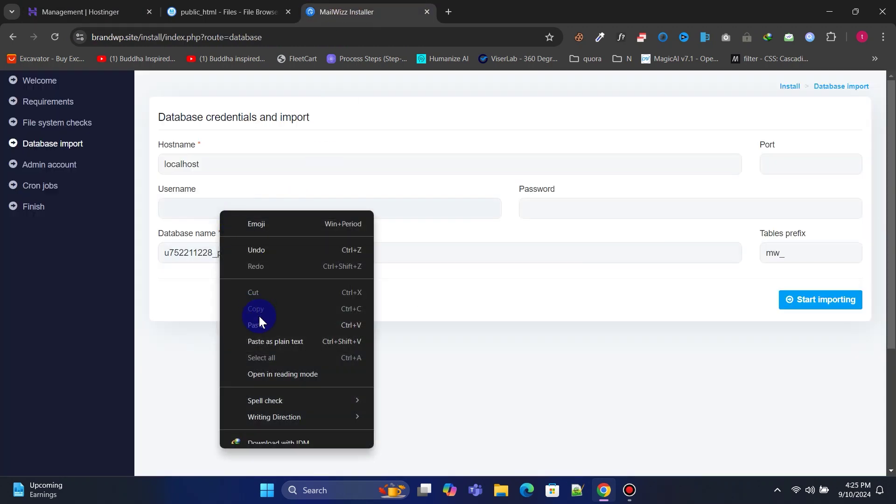
pyautogui.click(259, 318)
# Copy the database password from Hostinger and paste it into the installer's password field
pyautogui.click(40, 6)
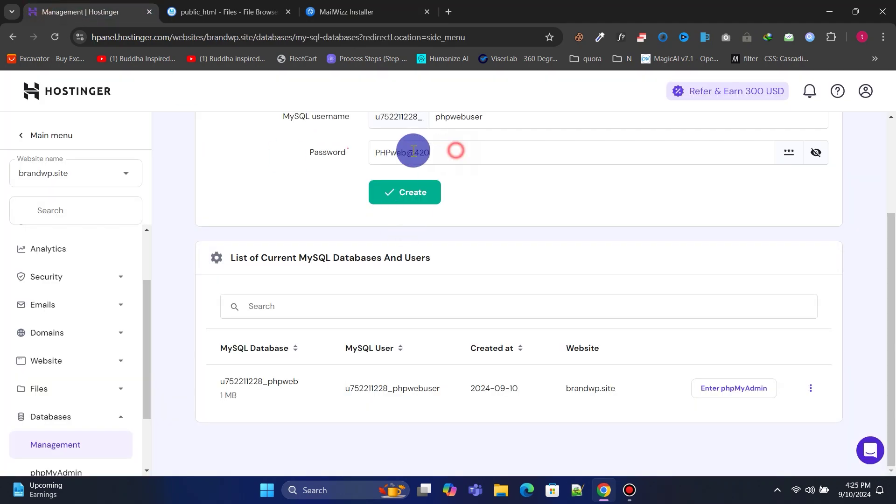
pyautogui.moveTo(455, 152); pyautogui.dragTo(377, 152)
pyautogui.rightClick(397, 153)
pyautogui.click(430, 206)
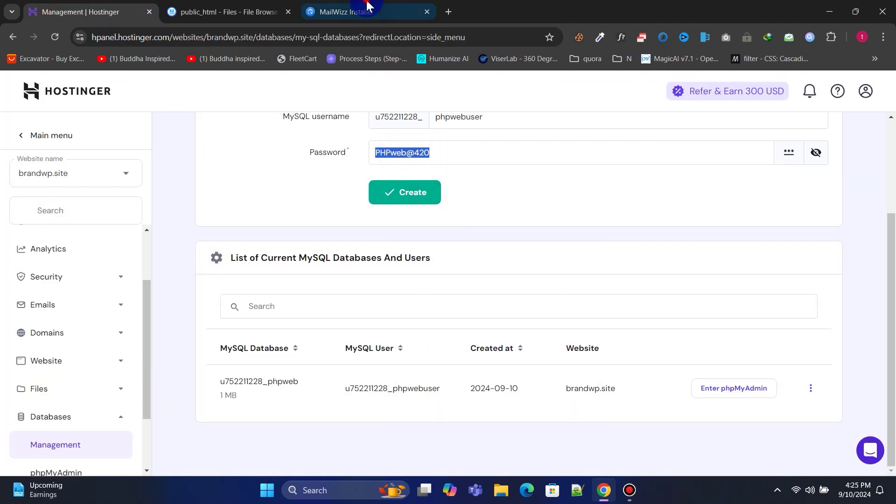
pyautogui.click(347, 12)
pyautogui.click(568, 205)
pyautogui.rightClick(568, 205)
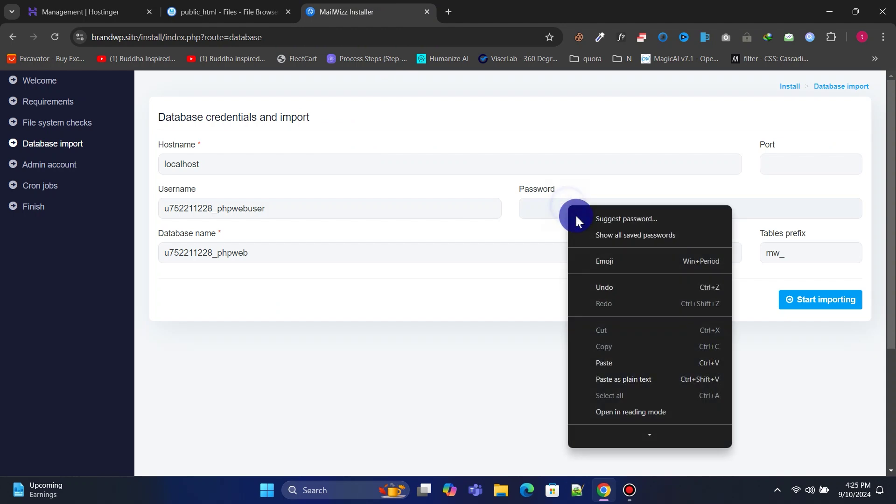
pyautogui.click(599, 359)
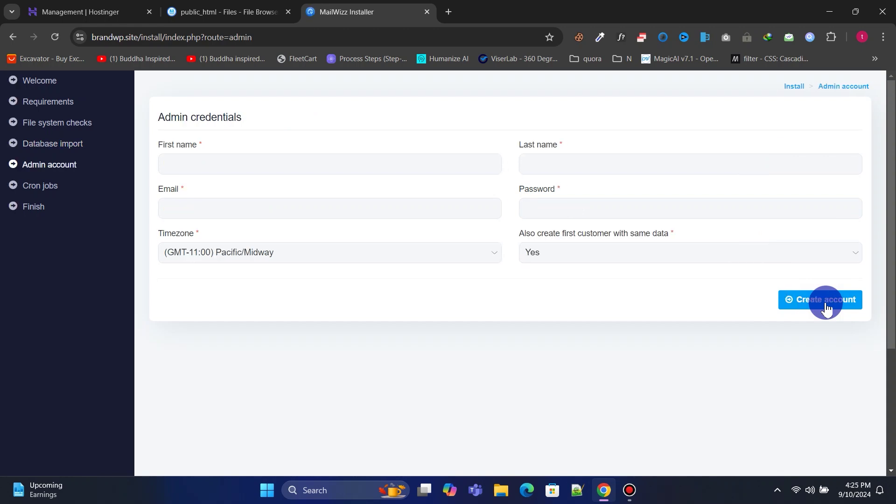
# Enter admin name, email (retyping a mistake) and password, create the account, and confirm cron jobs
pyautogui.click(260, 166)
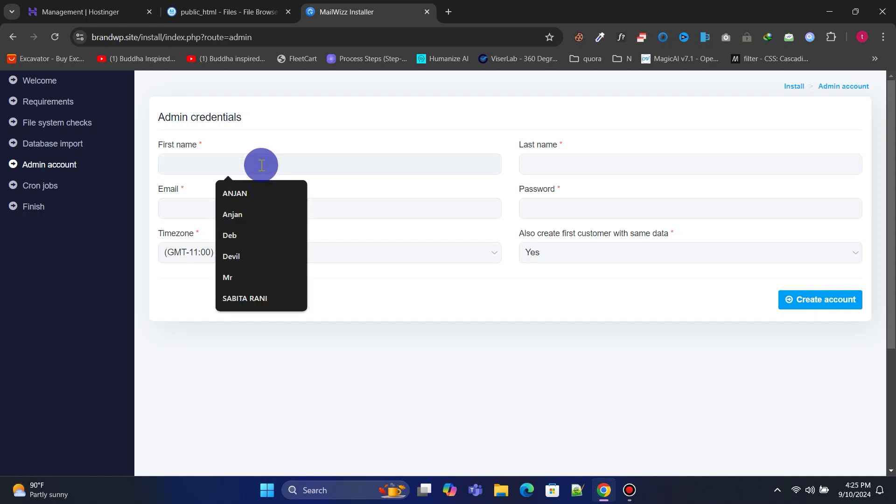
pyautogui.write('ANJAN')
pyautogui.click(550, 168)
pyautogui.write('DHALI')
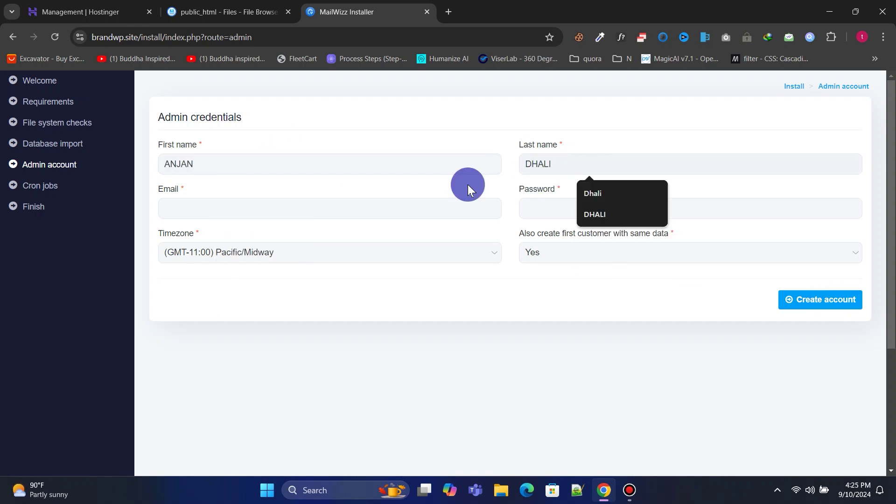
pyautogui.click(420, 203)
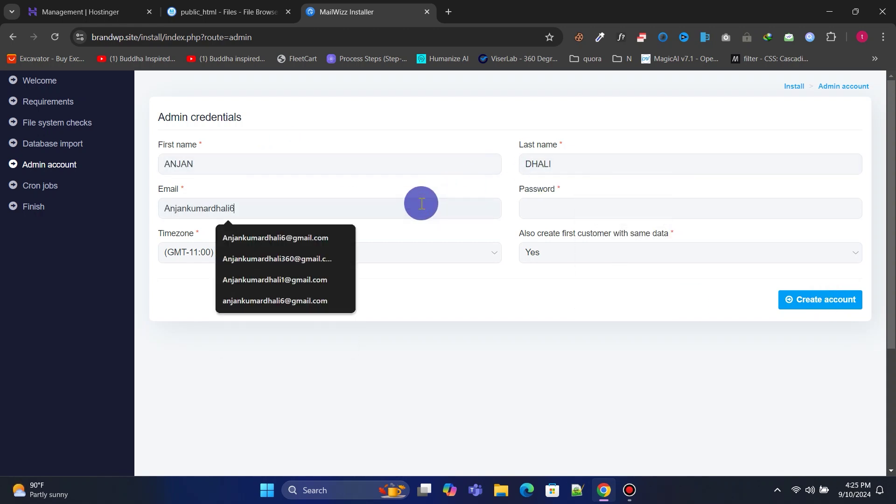
pyautogui.hotkey('ctrl', 'a')
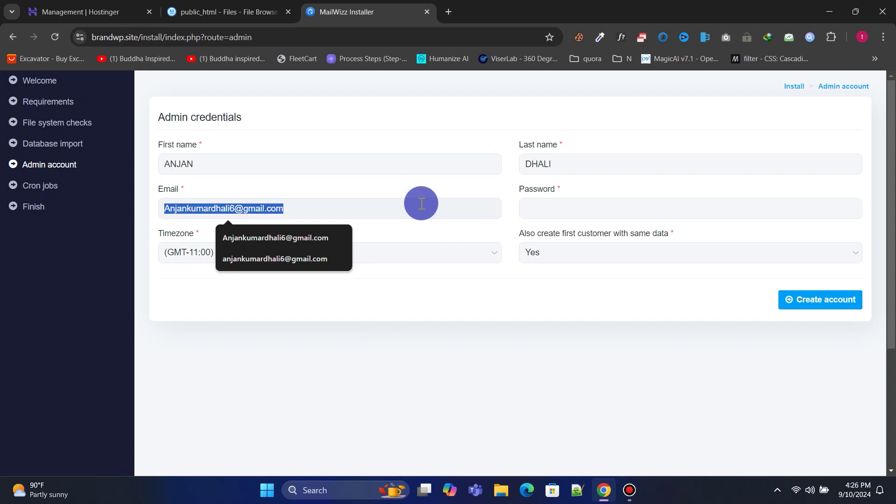
pyautogui.press('BackSpace')
pyautogui.click(330, 209)
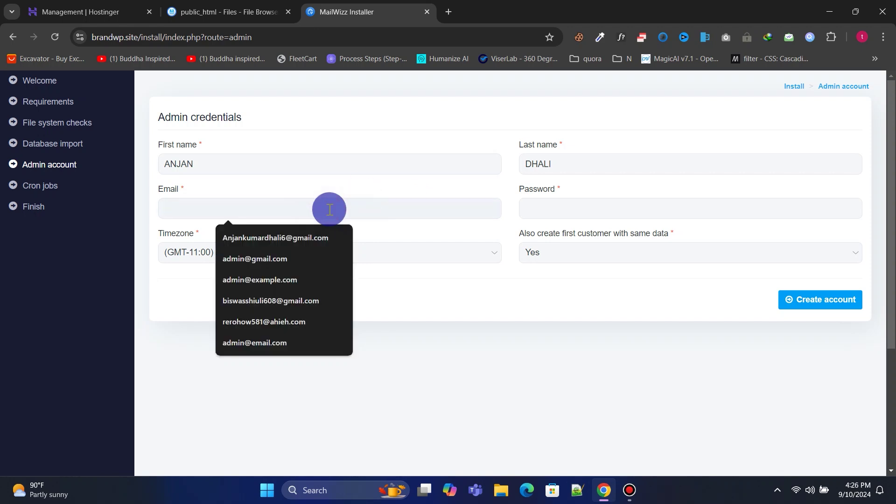
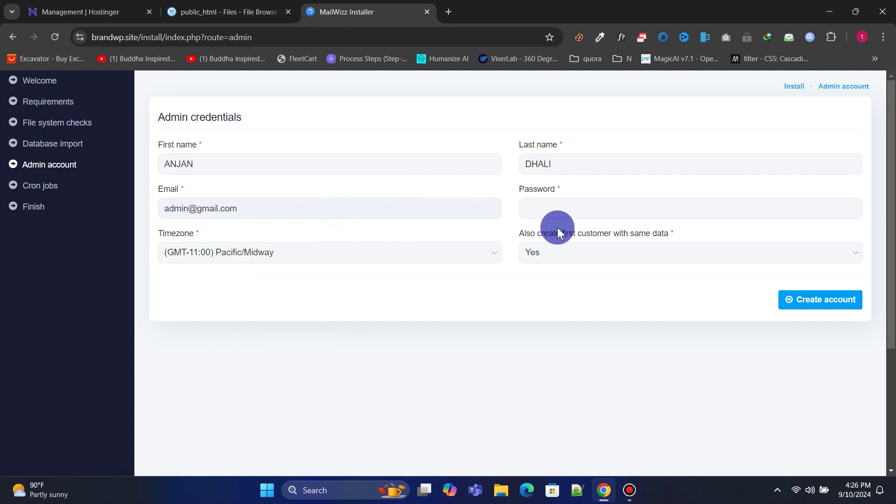
pyautogui.click(560, 208)
pyautogui.click(821, 300)
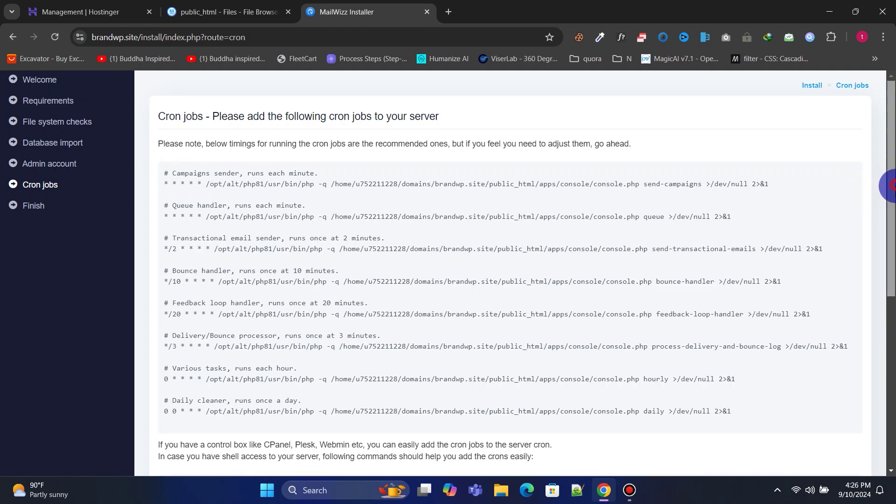
pyautogui.moveTo(888, 186)
pyautogui.mouseDown()
pyautogui.moveTo(889, 275)
pyautogui.moveTo(869, 364)
pyautogui.mouseUp()
pyautogui.click(805, 430)
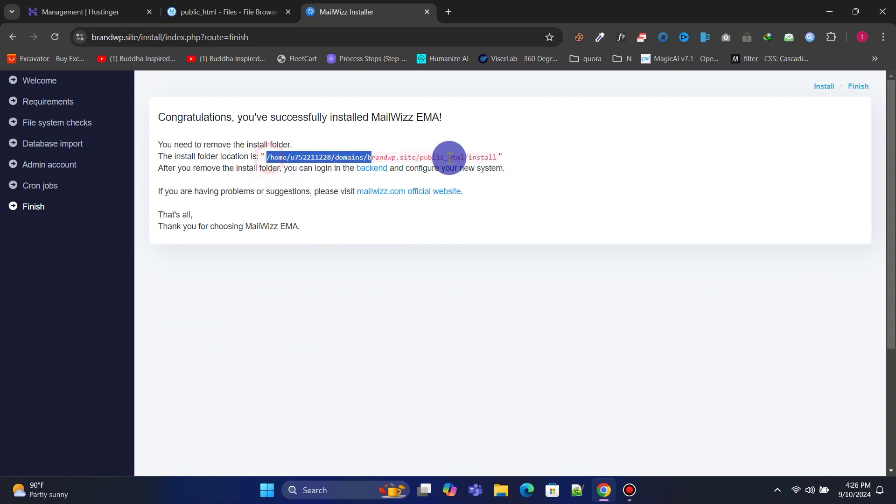
# Delete the install folder from public_html in File Browser, then close that tab
pyautogui.moveTo(268, 159); pyautogui.dragTo(512, 159)
pyautogui.click(206, 11)
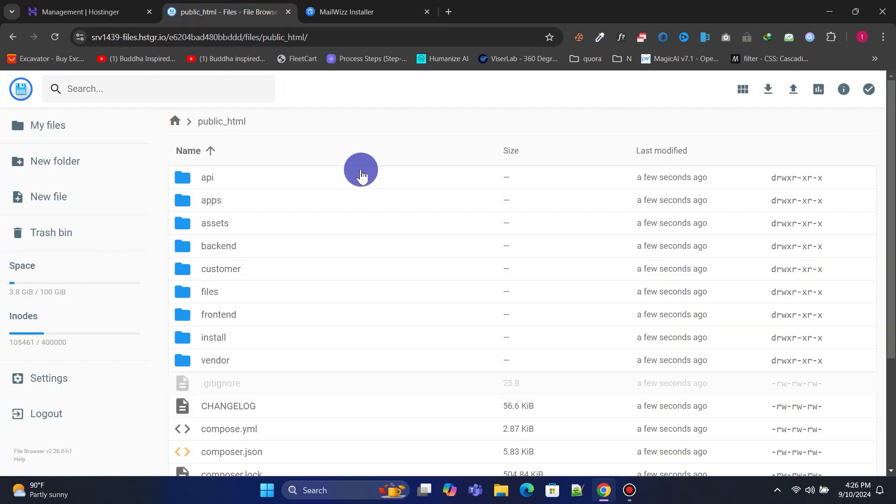
pyautogui.rightClick(256, 338)
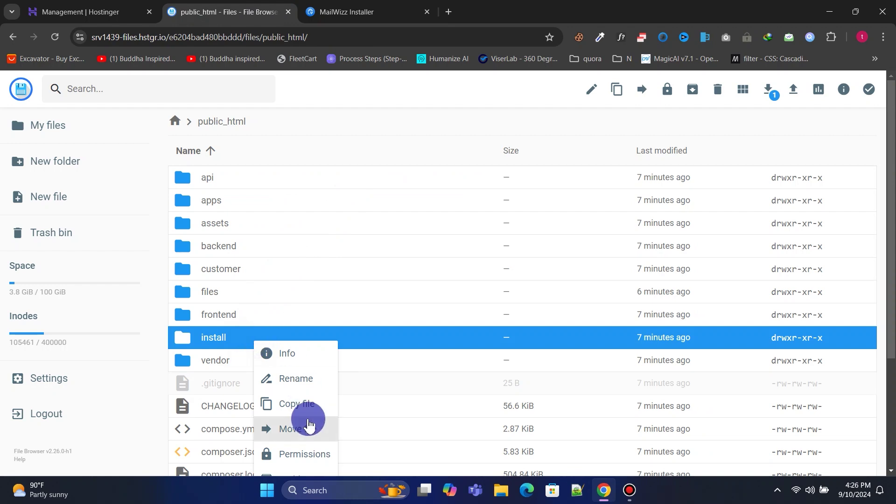
pyautogui.scroll(-2, 301, 421)
pyautogui.click(296, 416)
pyautogui.click(527, 299)
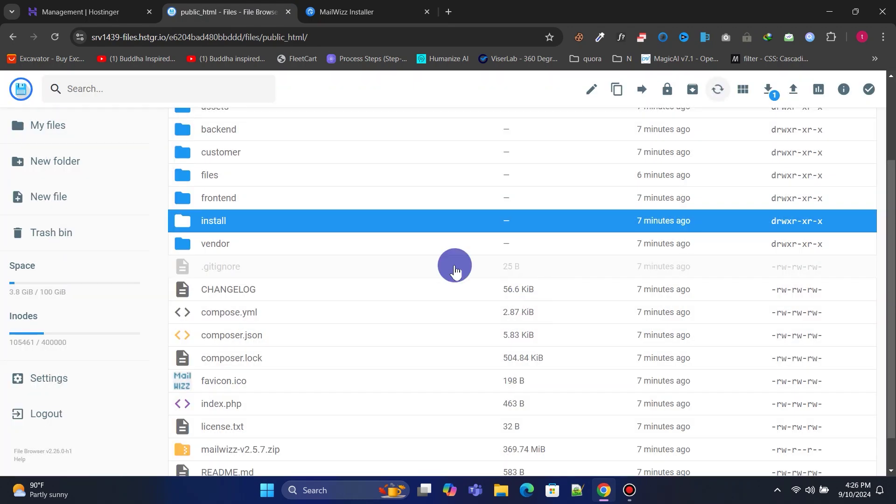
pyautogui.click(287, 12)
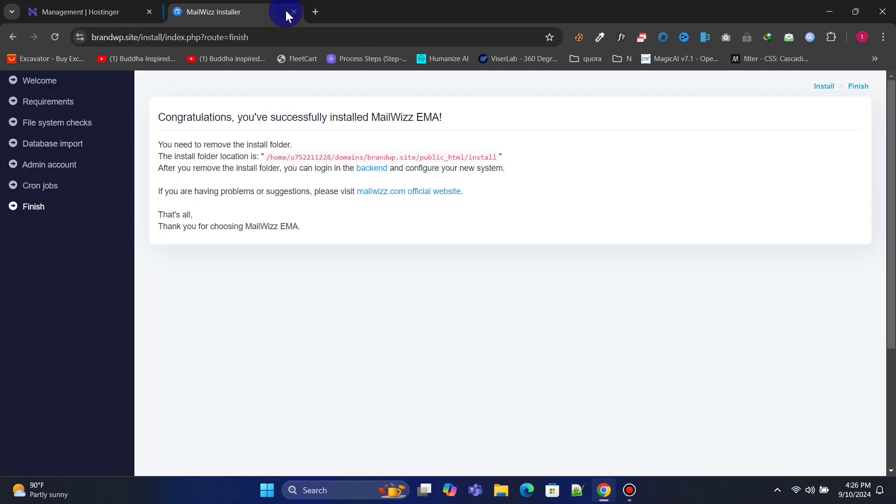
# Go to brandwp.site/backend and enter the admin email and password
pyautogui.click(220, 35)
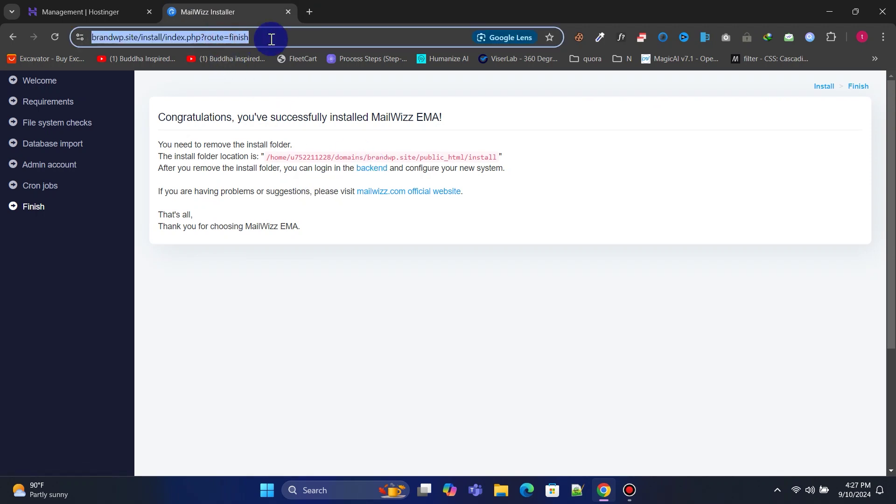
pyautogui.write('brand')
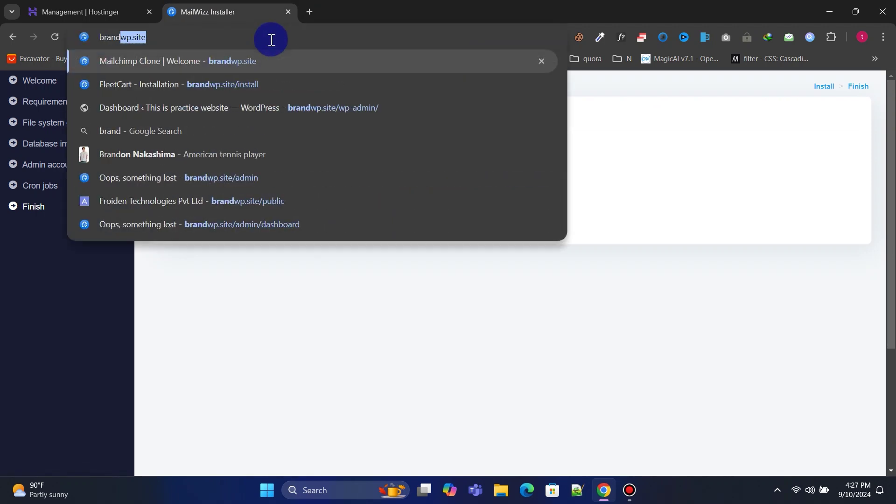
pyautogui.write('wp.site')
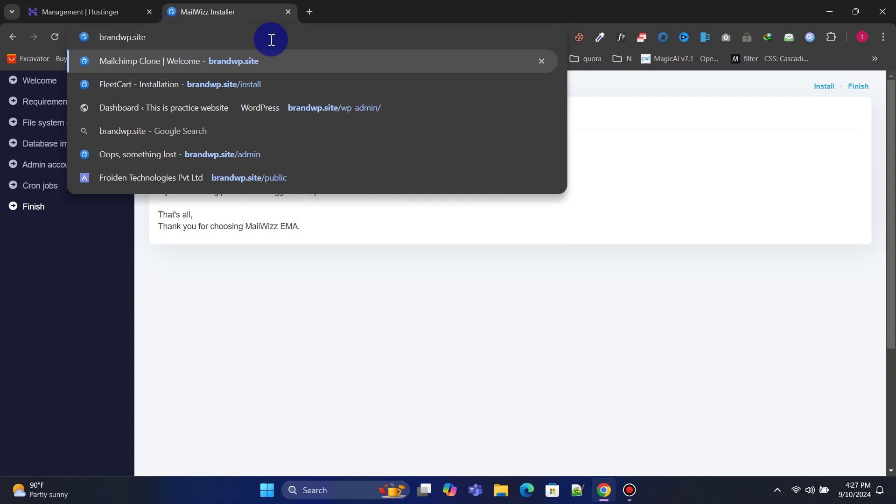
pyautogui.write('/backend')
pyautogui.press('Return')
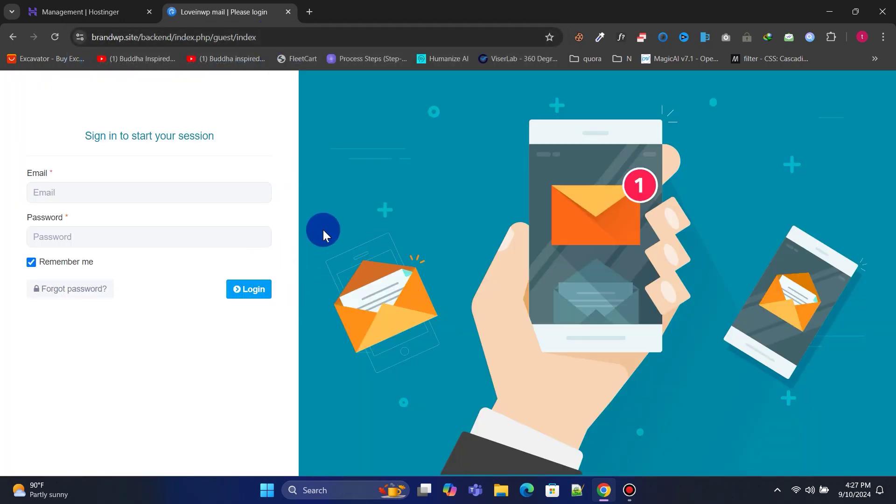
pyautogui.click(191, 189)
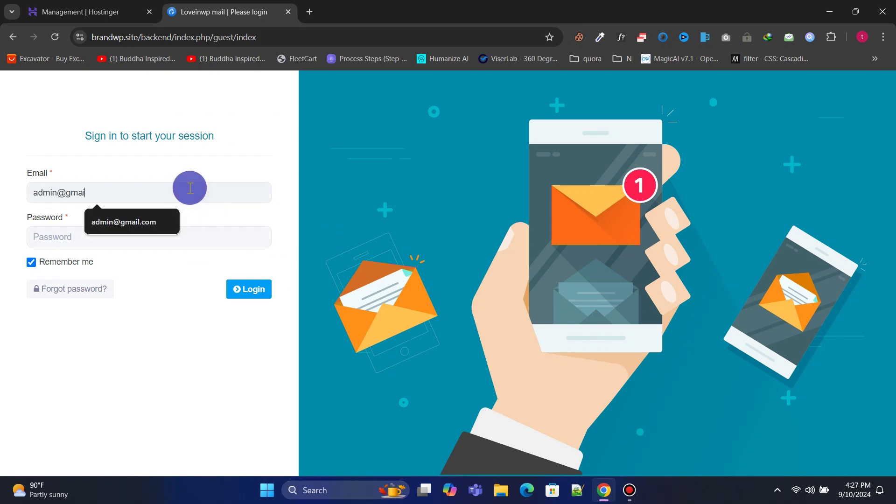
pyautogui.click(170, 233)
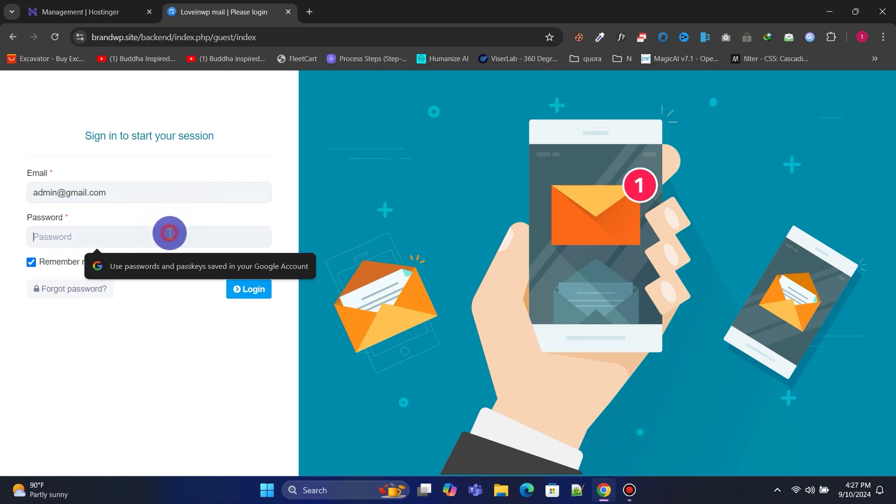
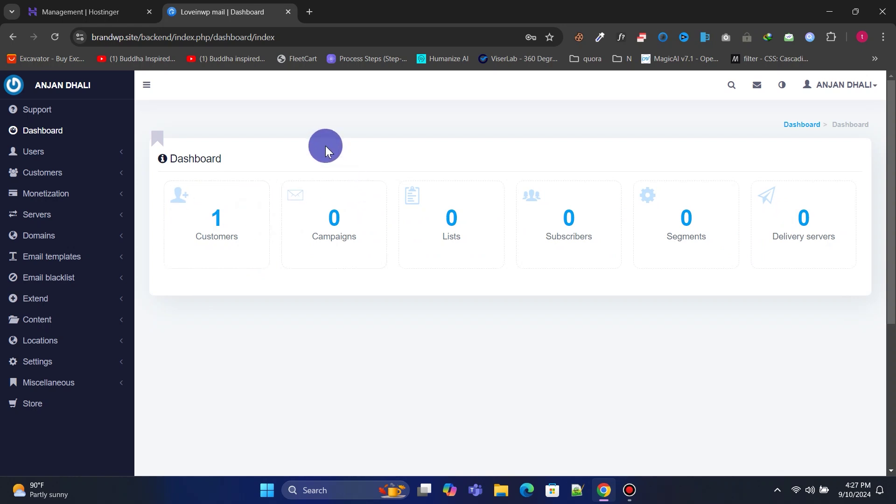
# Expand Users and Customers, view the customers list, then the empty autoresponders list
pyautogui.click(52, 153)
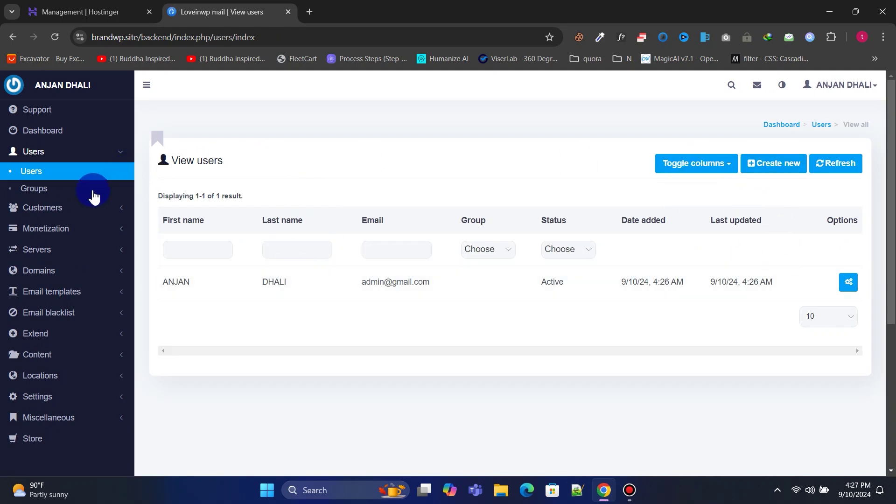
pyautogui.click(77, 210)
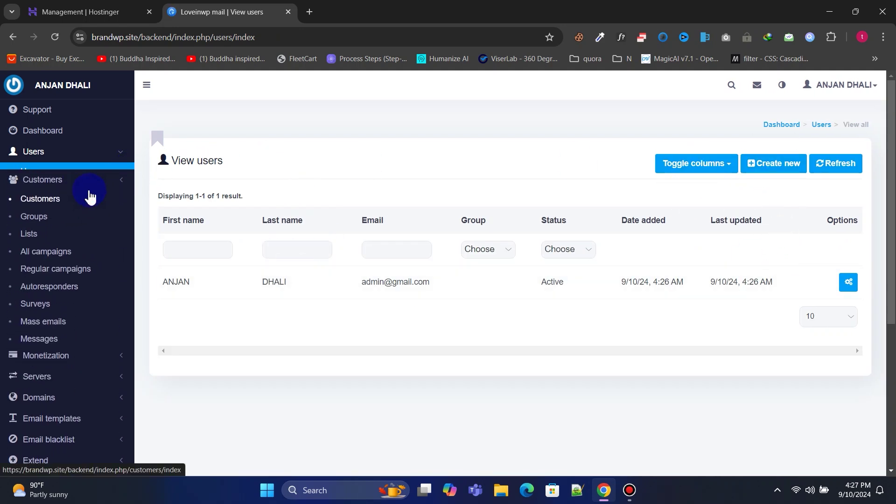
pyautogui.click(62, 194)
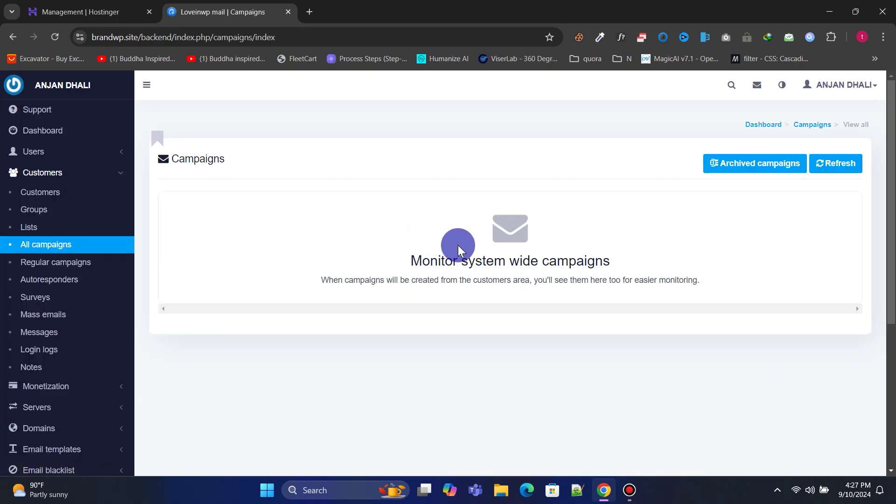
pyautogui.scroll(-1, 462, 246)
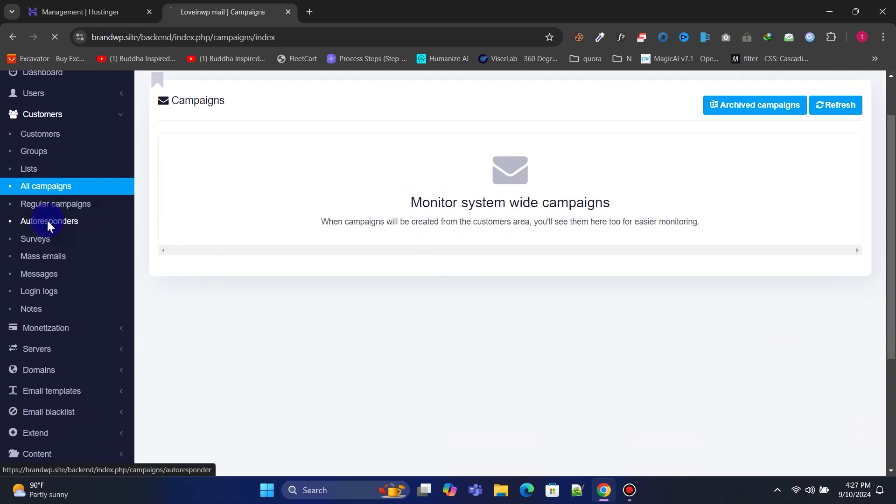
pyautogui.click(45, 223)
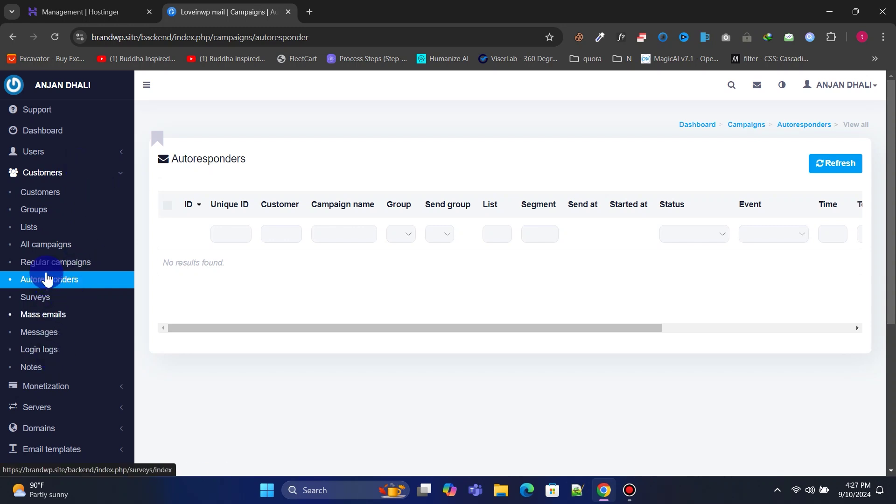
pyautogui.click(103, 178)
pyautogui.click(95, 195)
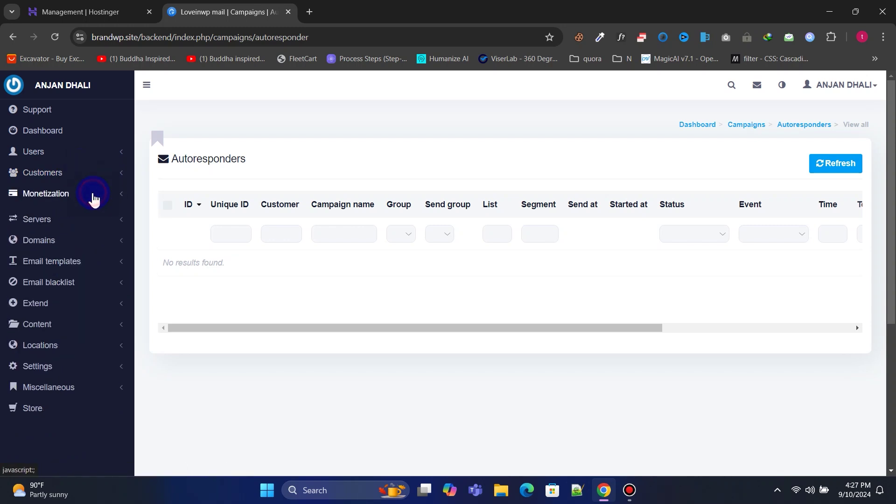
# Open Price plans, start a new plan, then cancel the form
pyautogui.click(29, 231)
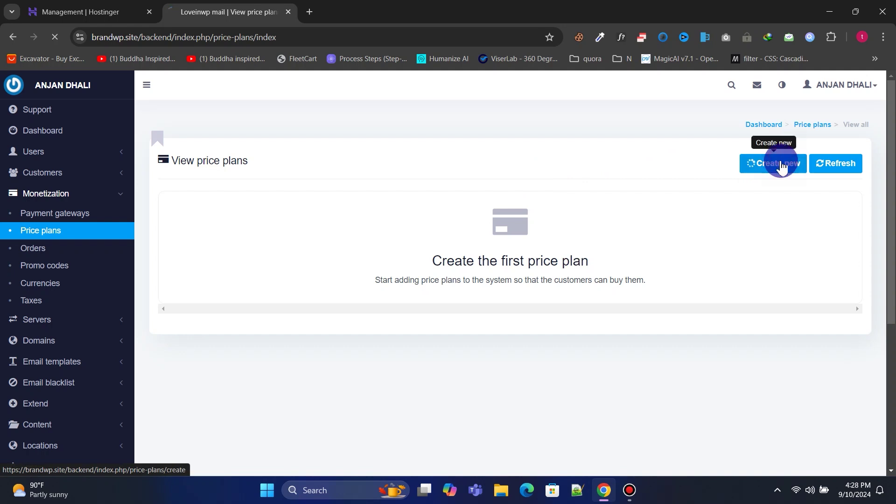
pyautogui.click(780, 160)
pyautogui.scroll(-2, 350, 242)
pyautogui.scroll(2, 350, 248)
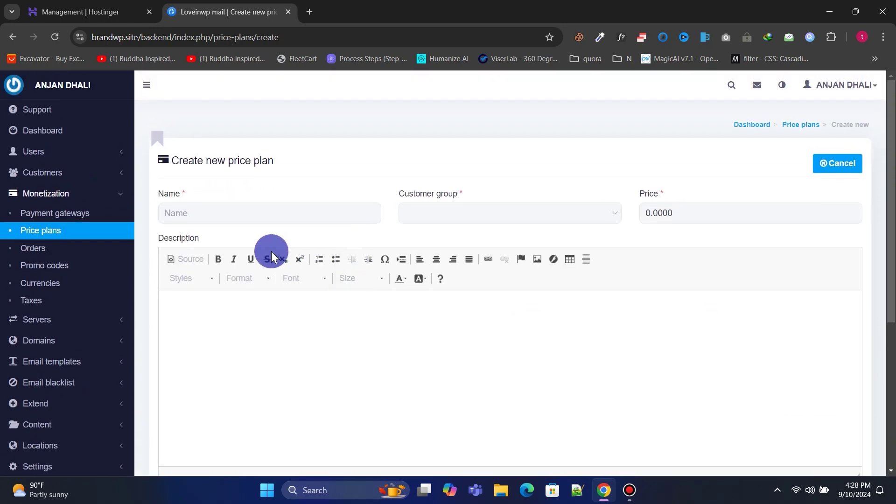
pyautogui.click(282, 213)
pyautogui.click(512, 212)
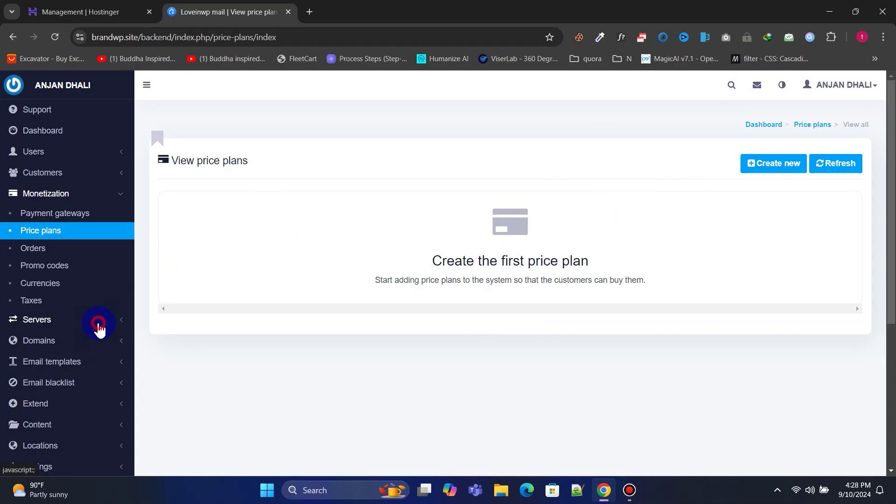
# Start a new Brevo Web Api delivery server, leaving its Api key empty
pyautogui.click(95, 321)
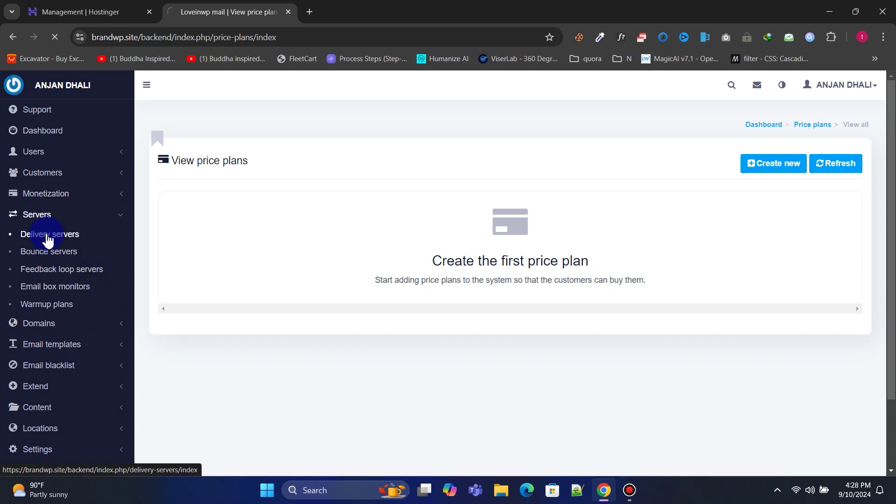
pyautogui.click(647, 166)
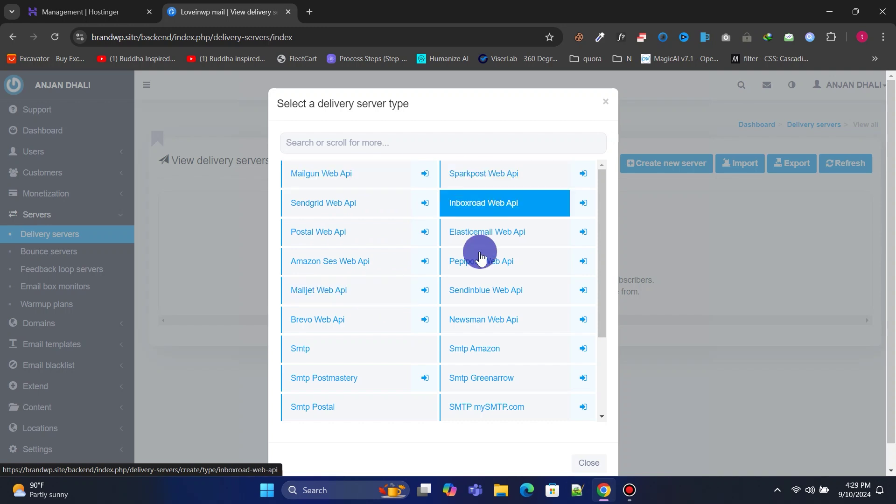
pyautogui.click(368, 321)
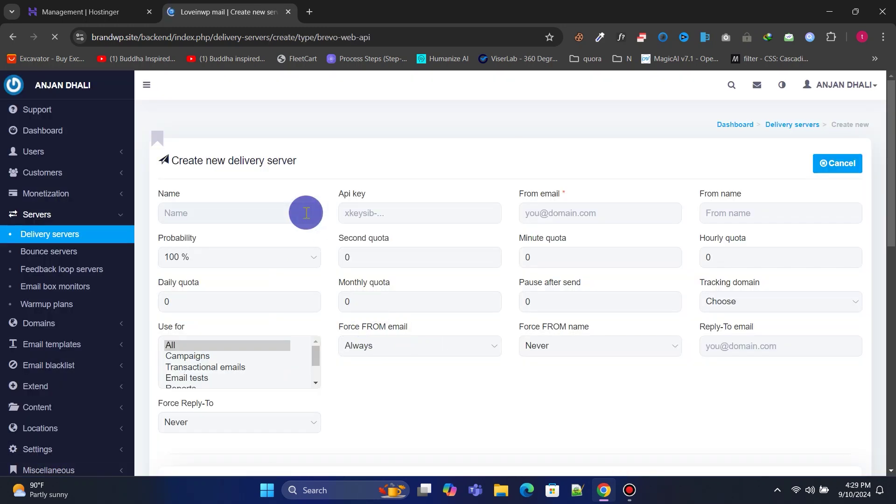
pyautogui.scroll(-2, 574, 254)
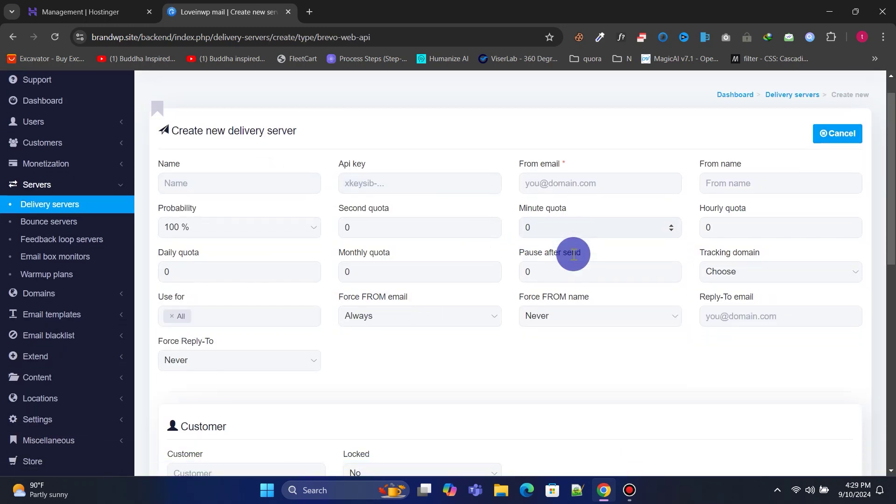
pyautogui.scroll(-2, 574, 254)
pyautogui.scroll(4, 575, 253)
pyautogui.click(364, 213)
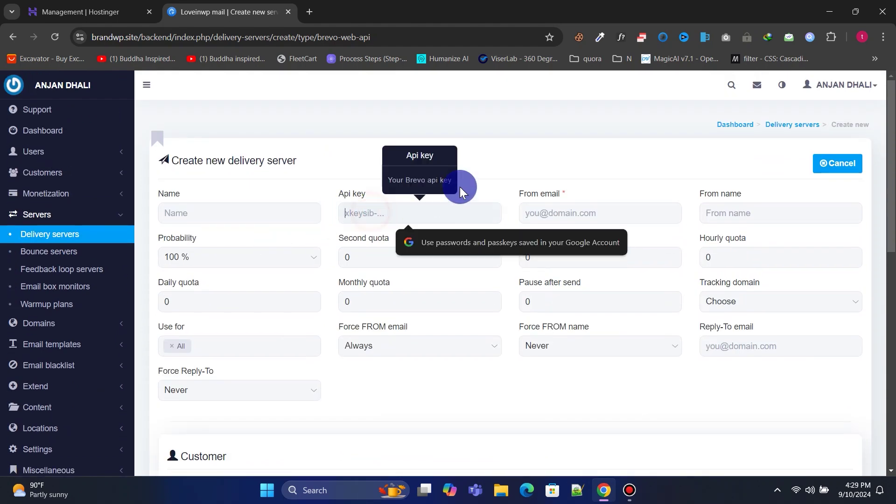
pyautogui.click(490, 185)
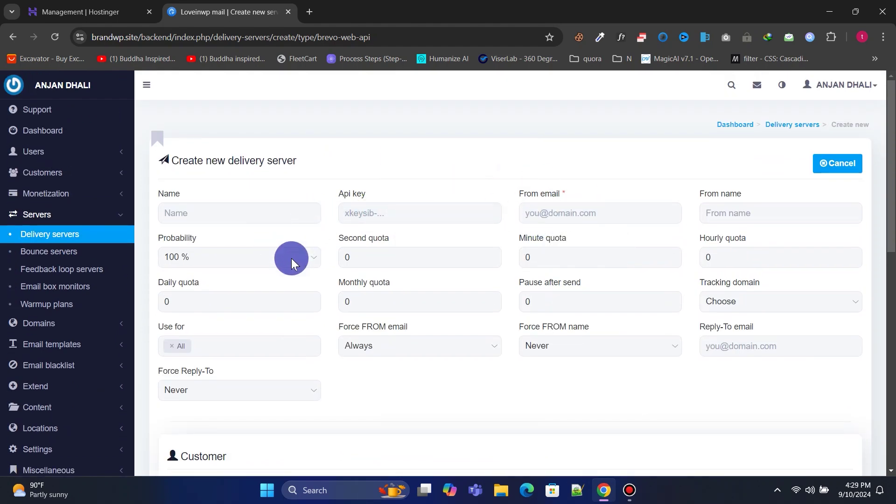
pyautogui.click(95, 327)
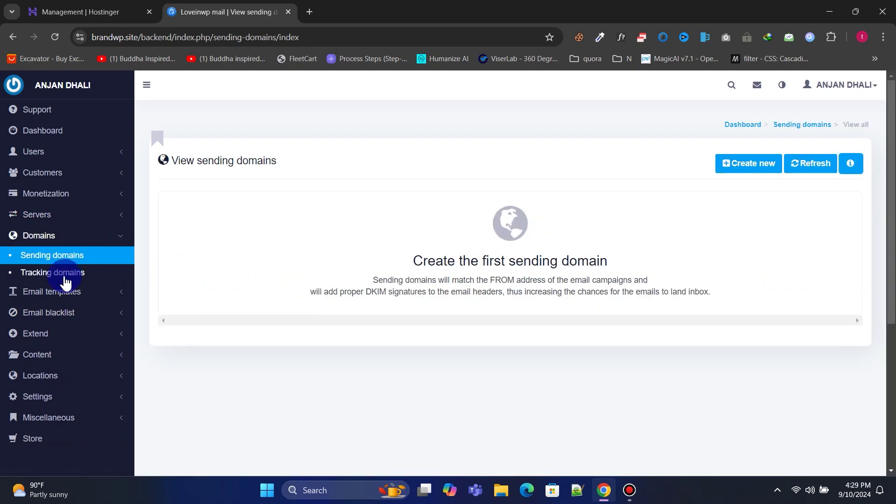
# View Tracking domains, then the Pages list with Privacy policy and Terms and conditions
pyautogui.click(64, 279)
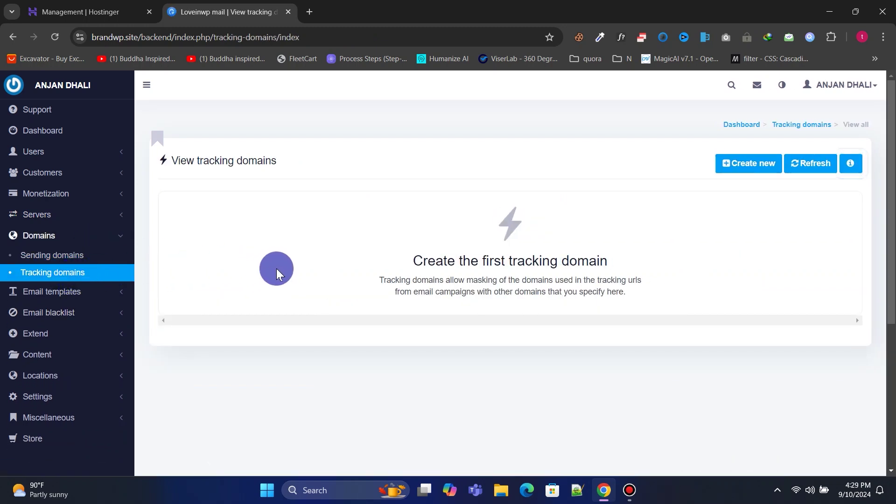
pyautogui.click(90, 233)
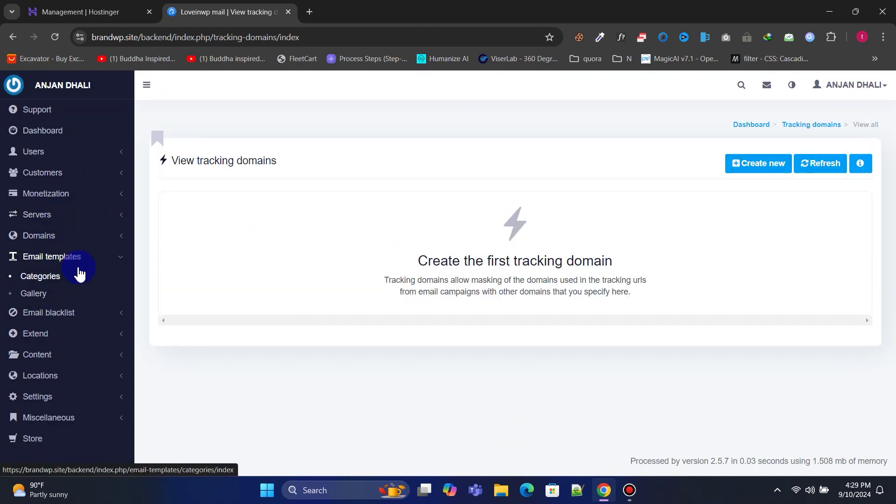
pyautogui.click(68, 355)
pyautogui.scroll(-2, 70, 253)
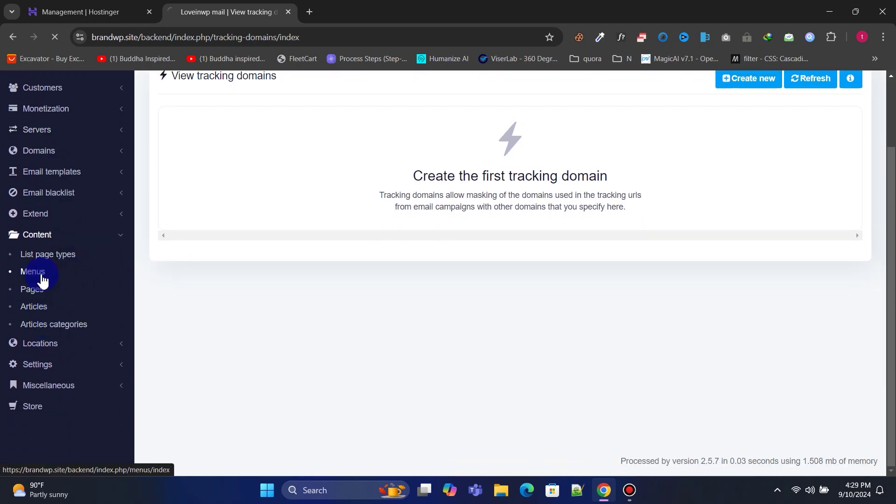
pyautogui.click(34, 374)
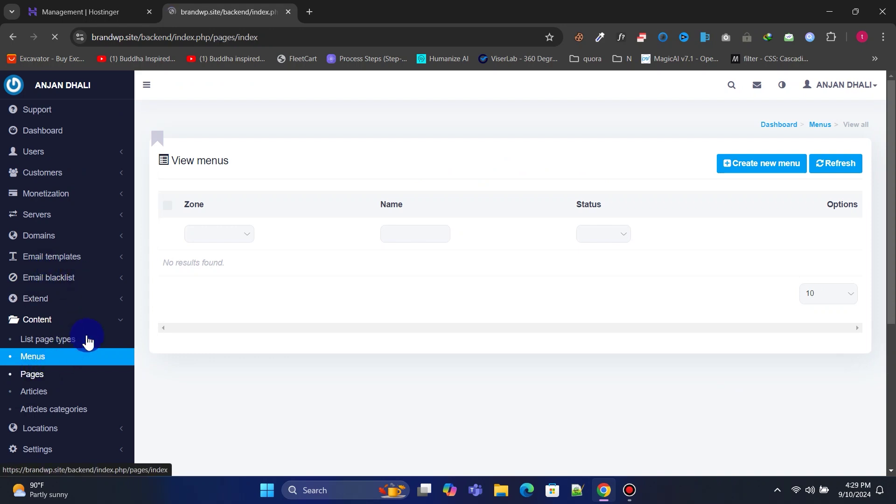
pyautogui.scroll(-2, 78, 334)
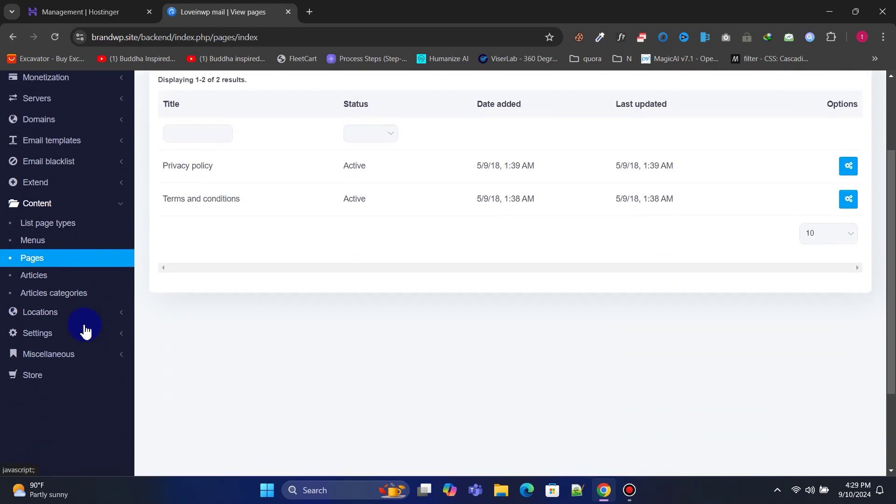
pyautogui.click(59, 320)
pyautogui.scroll(1, 70, 316)
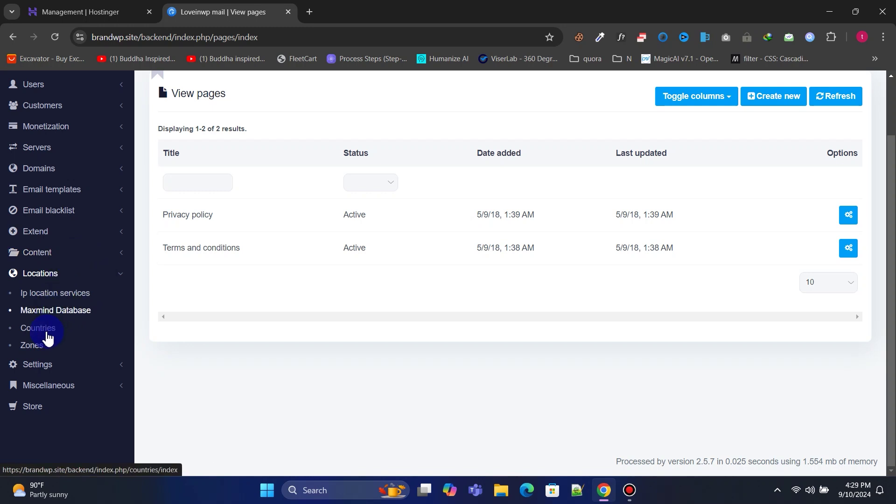
pyautogui.click(58, 365)
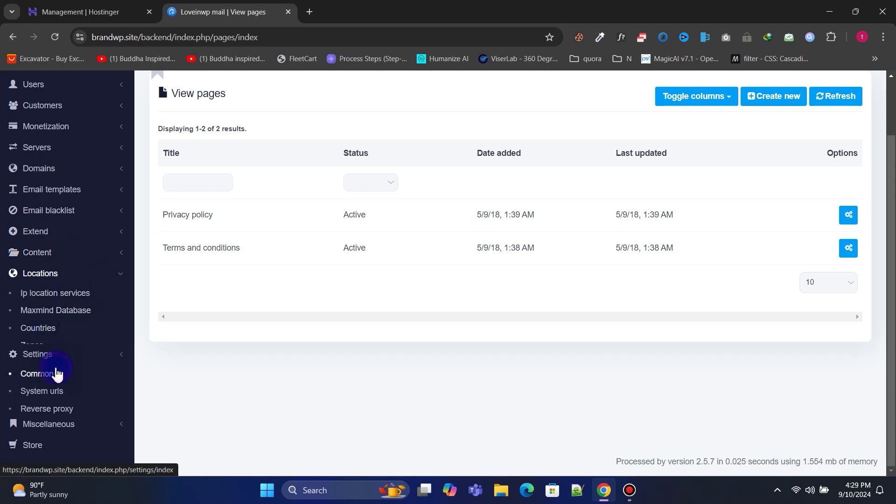
pyautogui.scroll(-1, 71, 277)
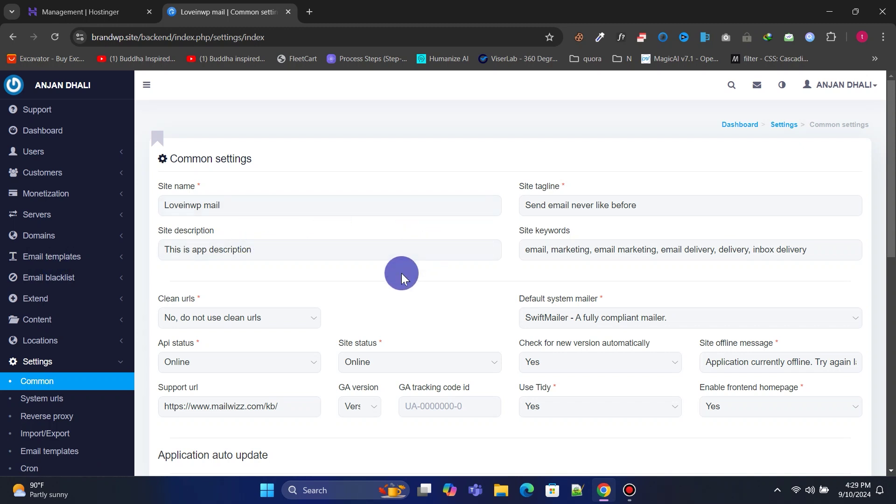
pyautogui.scroll(-1, 405, 273)
pyautogui.scroll(-1, 405, 271)
pyautogui.scroll(-1, 405, 272)
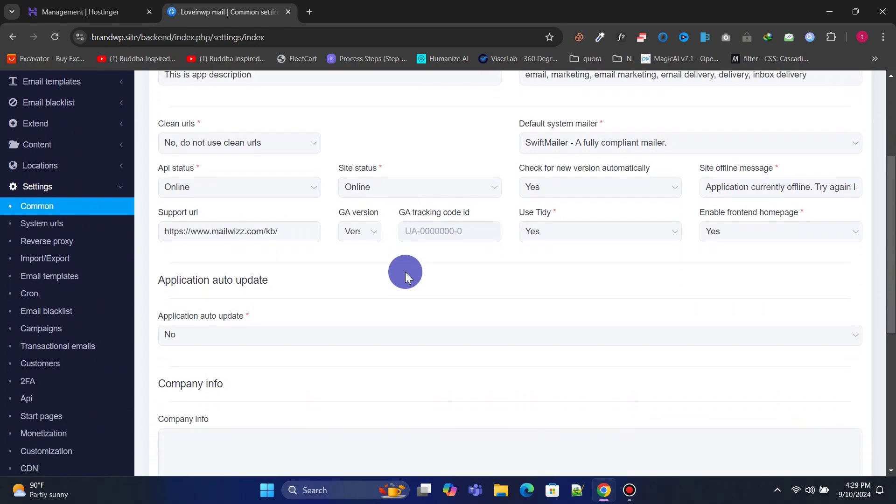
pyautogui.scroll(-2, 406, 273)
pyautogui.scroll(2, 406, 272)
pyautogui.scroll(1, 407, 272)
pyautogui.scroll(1, 500, 207)
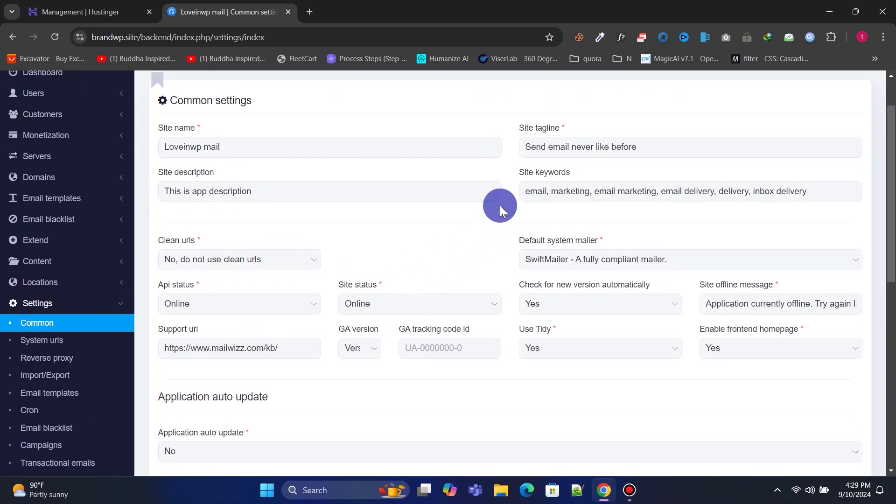
# Set Enabled to Yes under Transactional email attachments, after viewing System urls
pyautogui.click(42, 339)
pyautogui.scroll(-1, 106, 307)
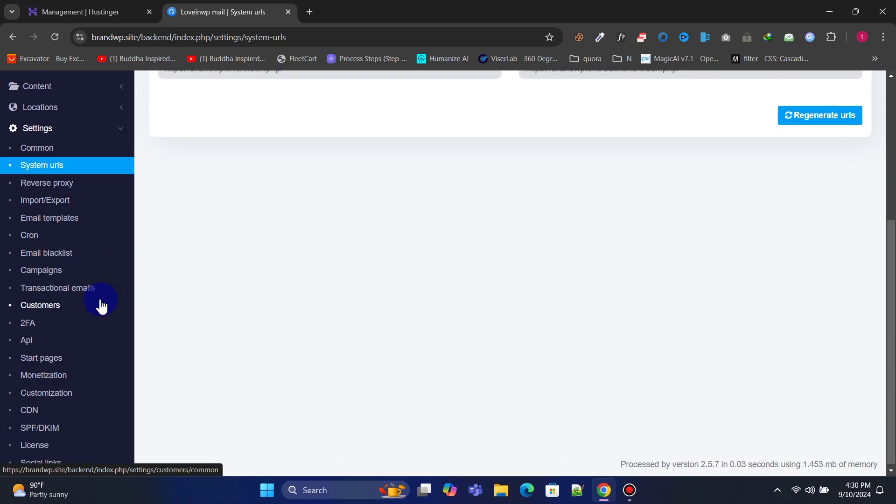
pyautogui.click(50, 293)
pyautogui.click(307, 210)
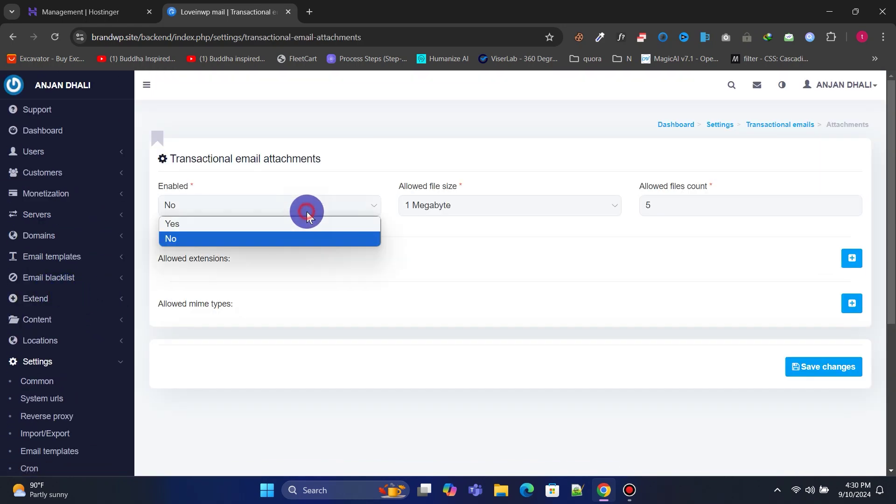
pyautogui.click(231, 225)
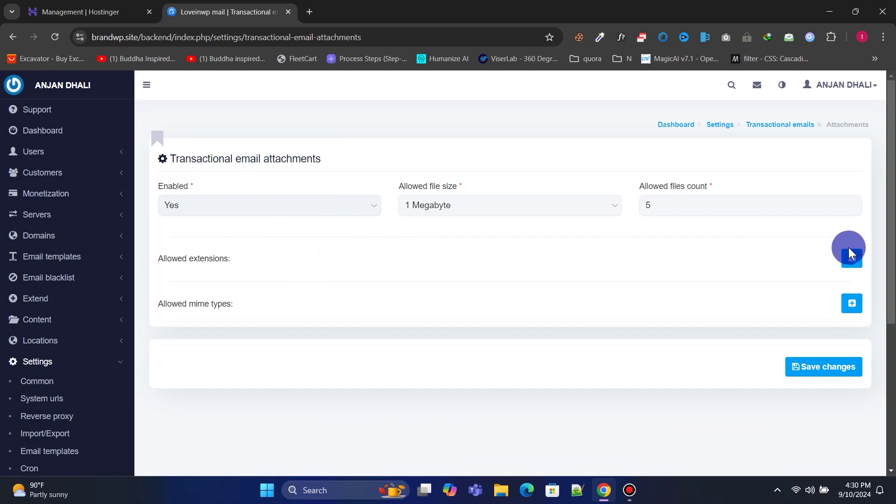
pyautogui.scroll(-1, 161, 265)
pyautogui.scroll(-2, 119, 265)
pyautogui.scroll(-1, 74, 266)
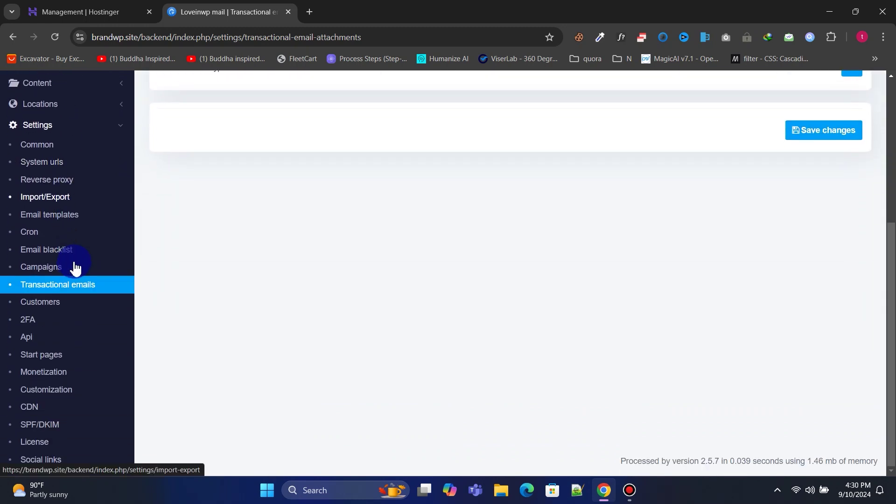